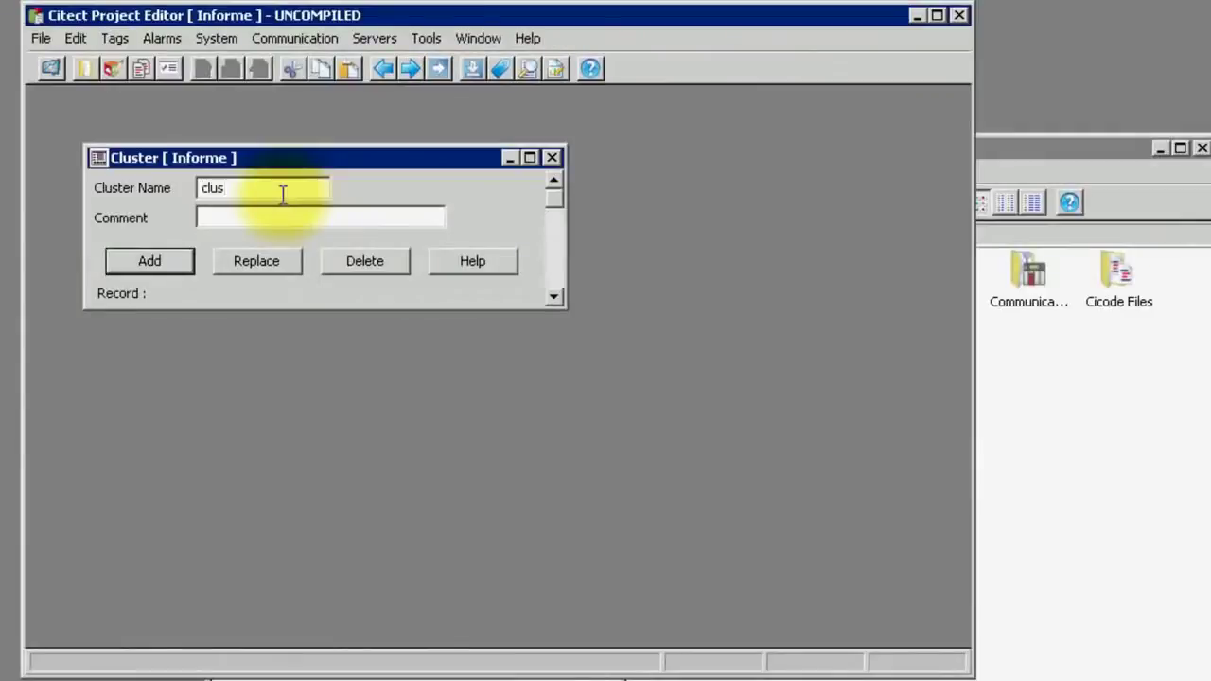
Add the cluster record named 'cluster' to the Informe project
click(162, 258)
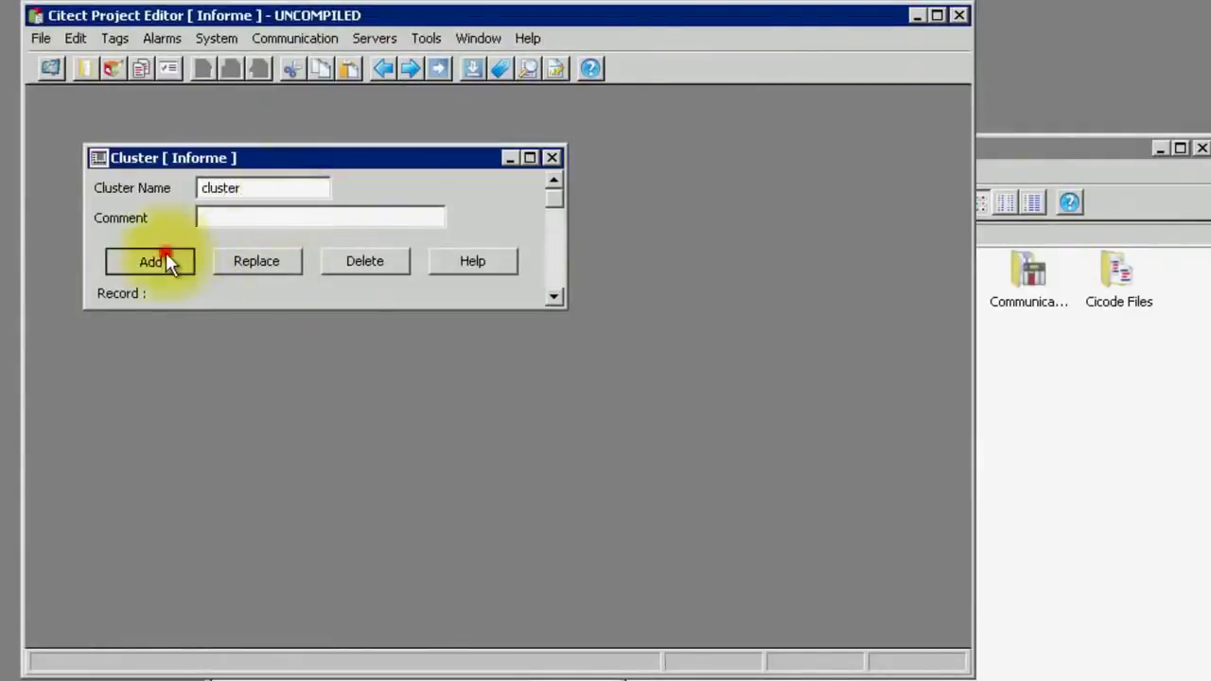
Add network address net with IP 100.100.20.21
click(383, 38)
click(393, 89)
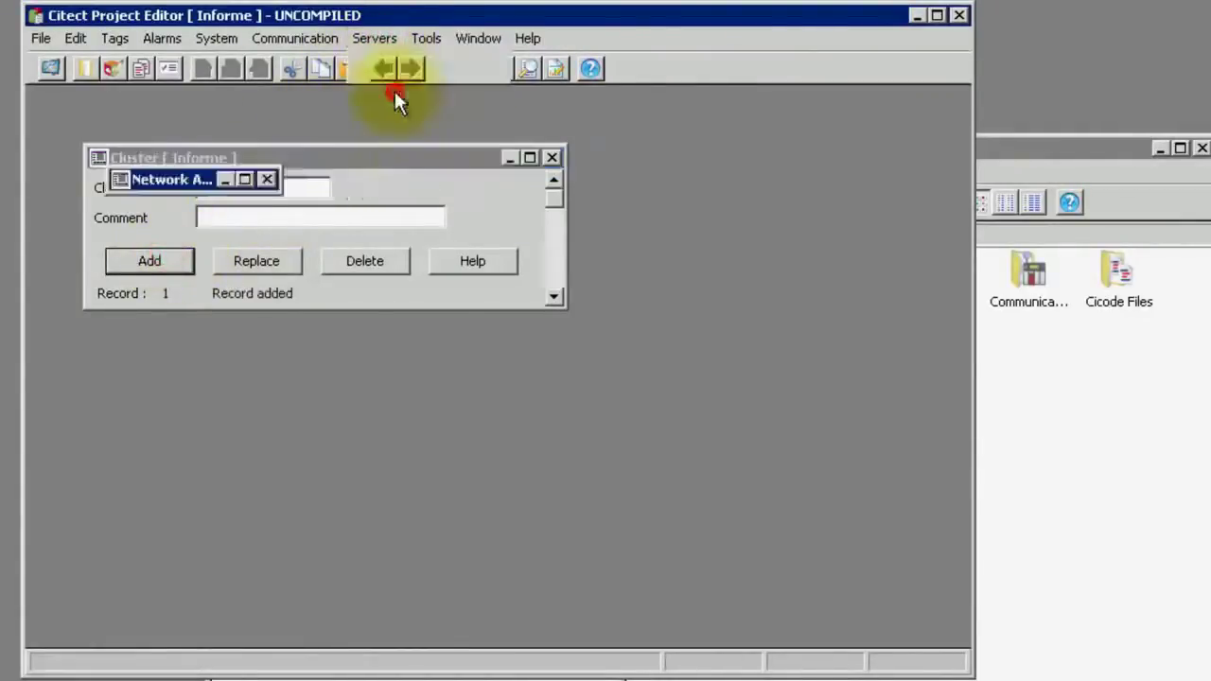
click(281, 215)
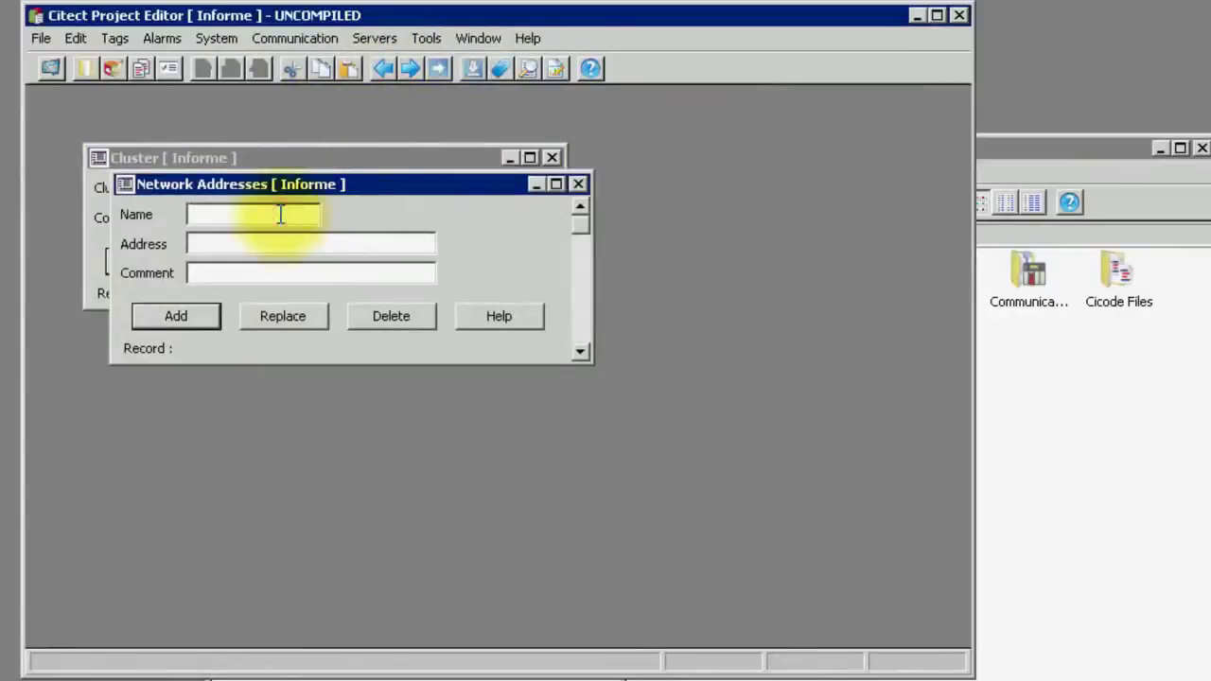
text(net)
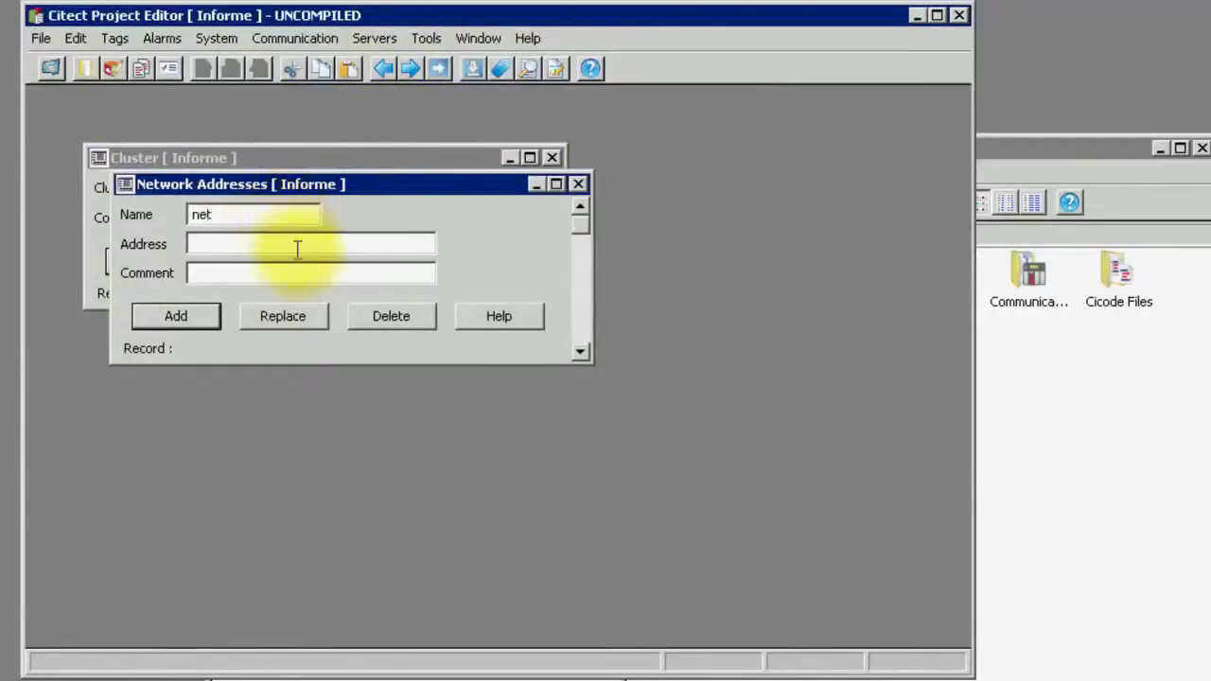
click(306, 245)
text(100.100.20)
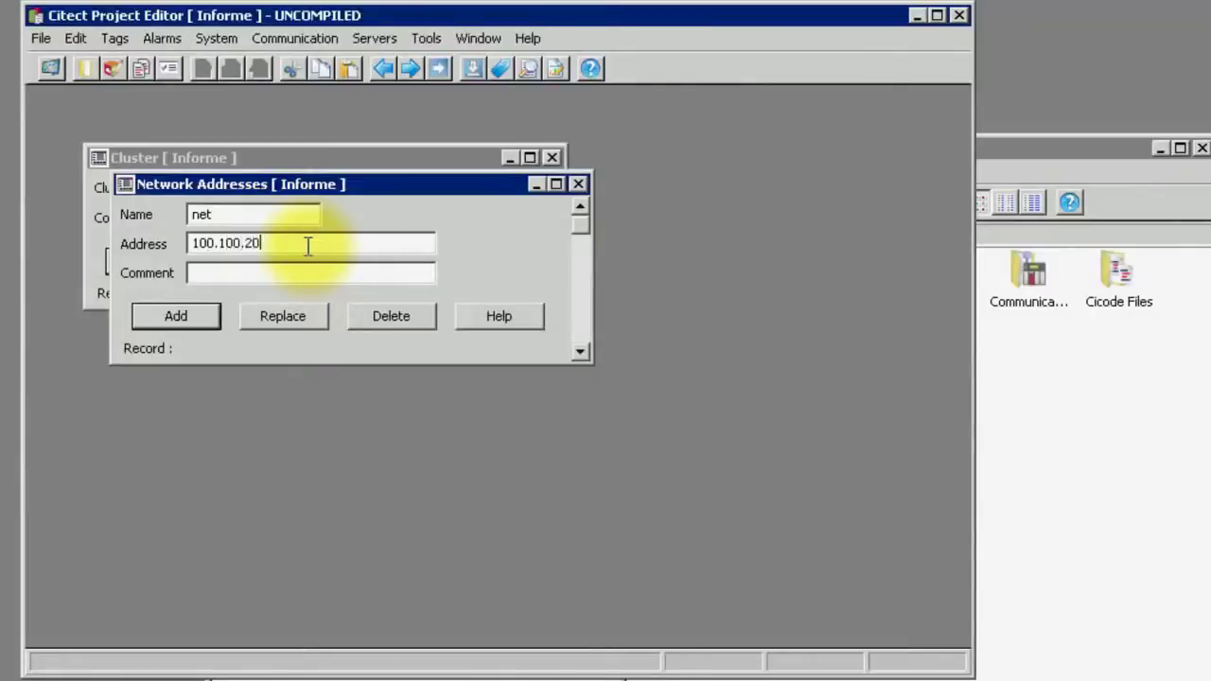
text(.21)
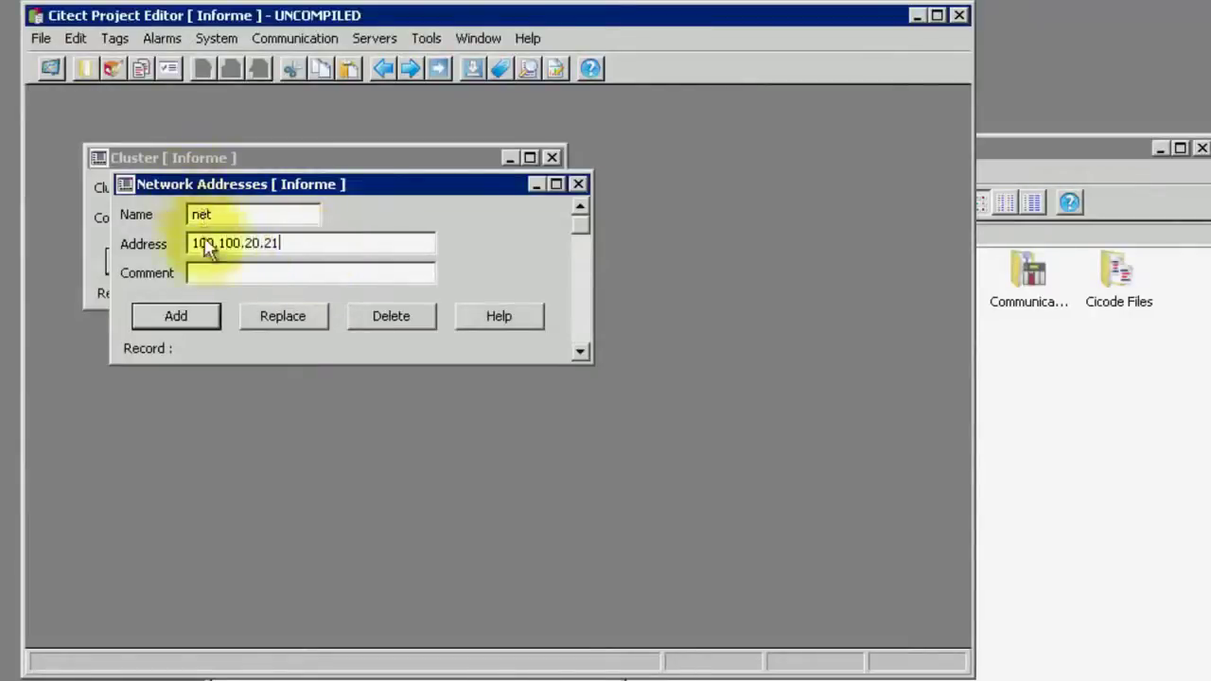
click(198, 316)
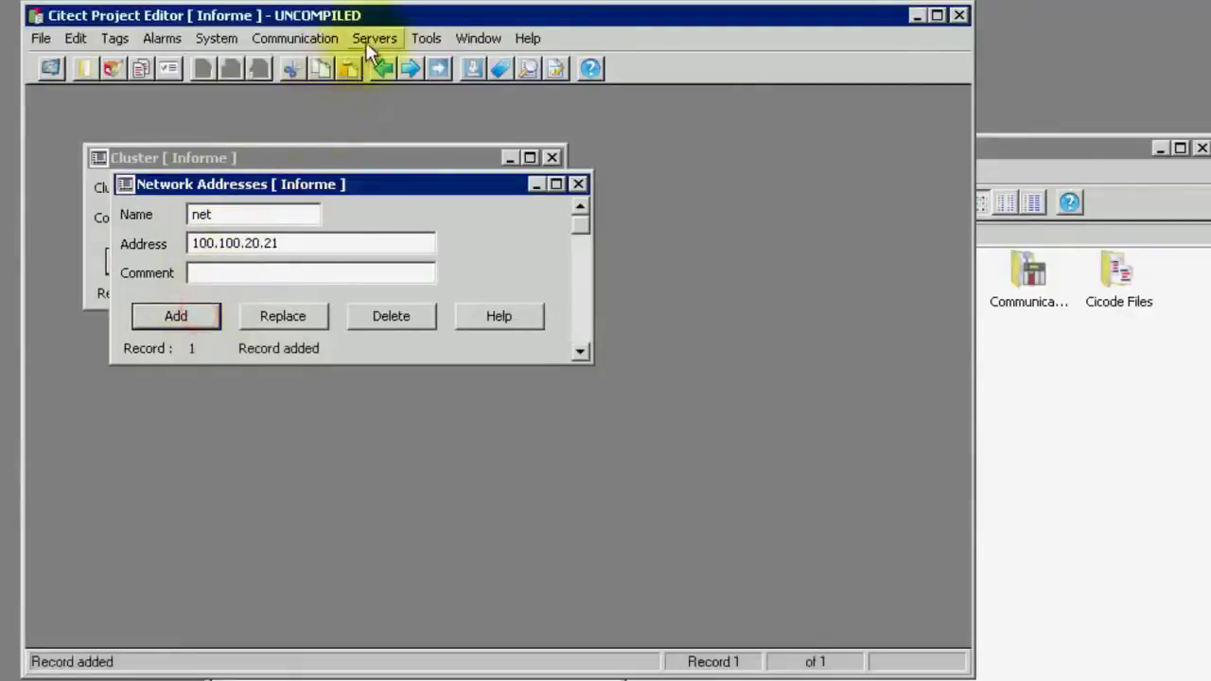
Add alarm server al_srv on cluster using network address net
click(368, 39)
click(384, 122)
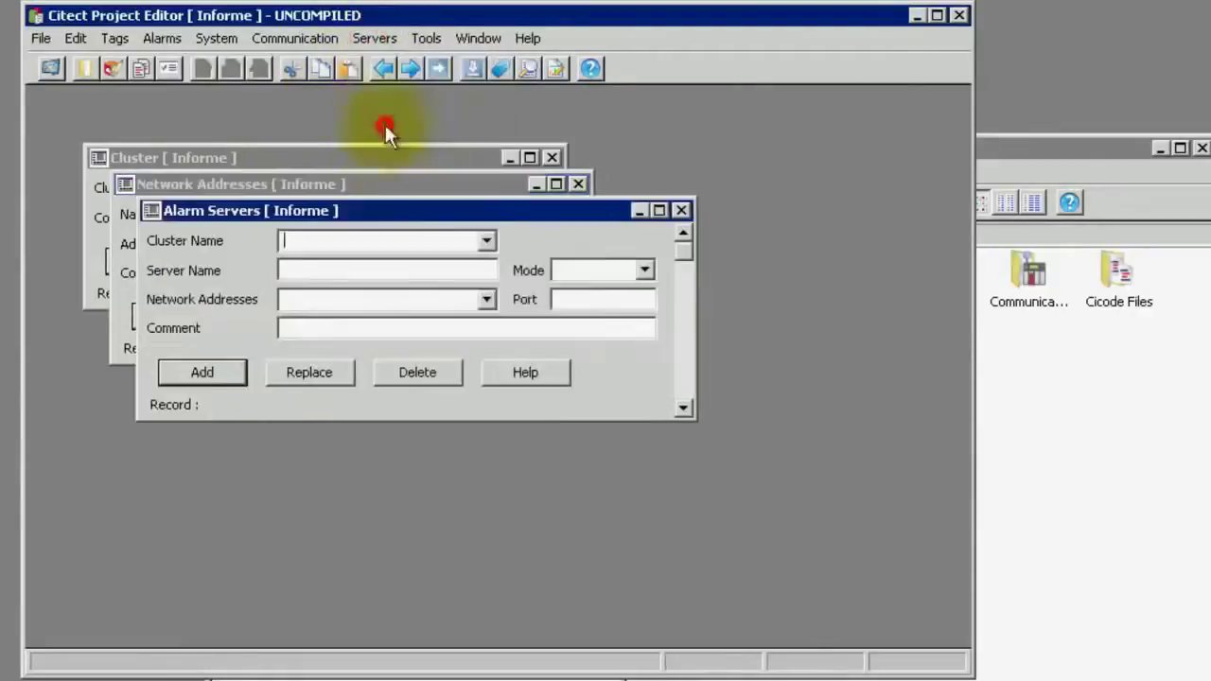
click(486, 240)
click(472, 269)
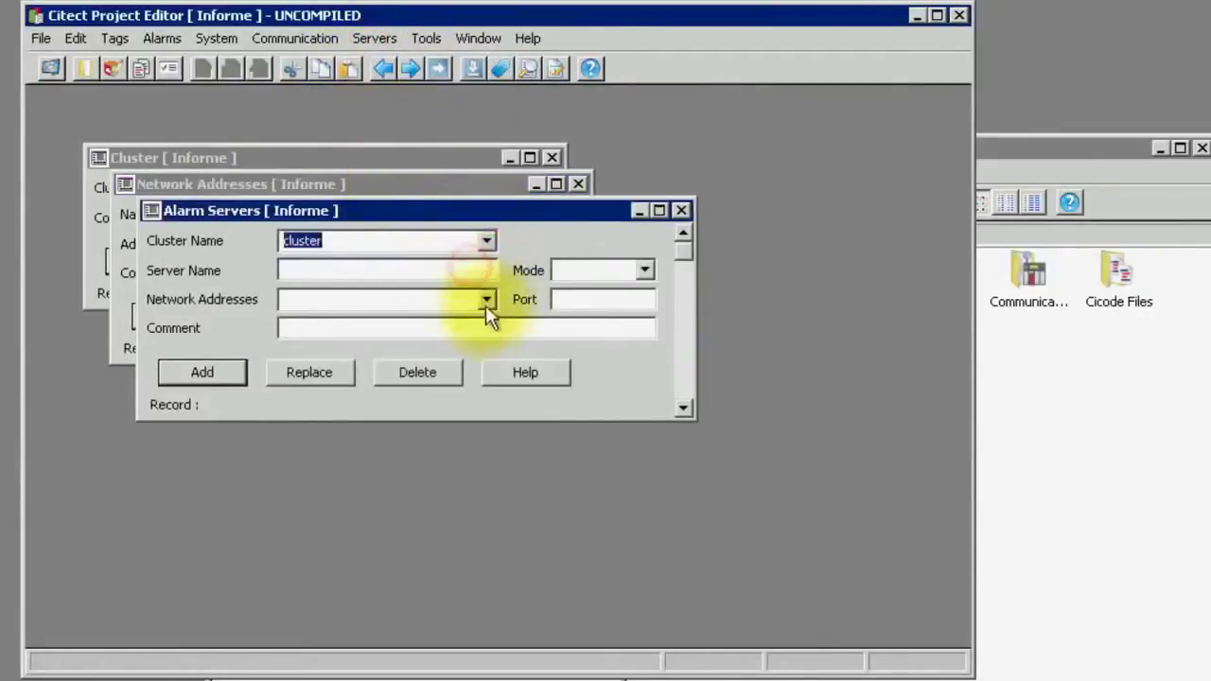
click(486, 299)
click(452, 321)
click(441, 270)
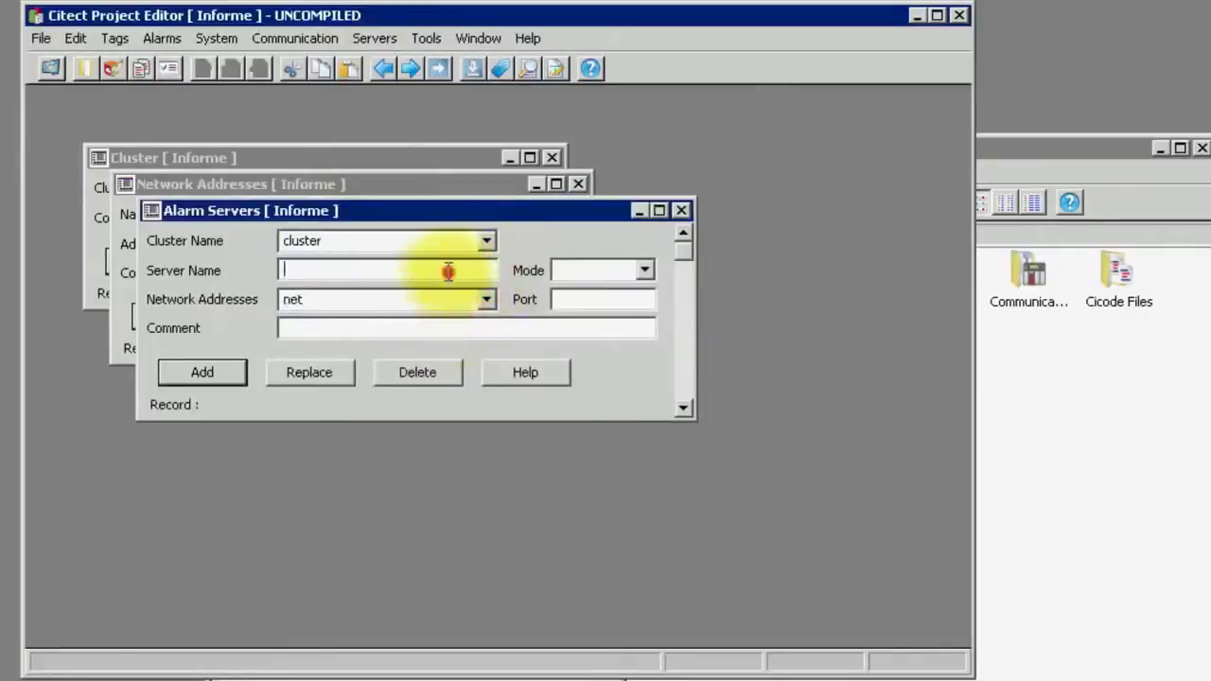
text(al_srv)
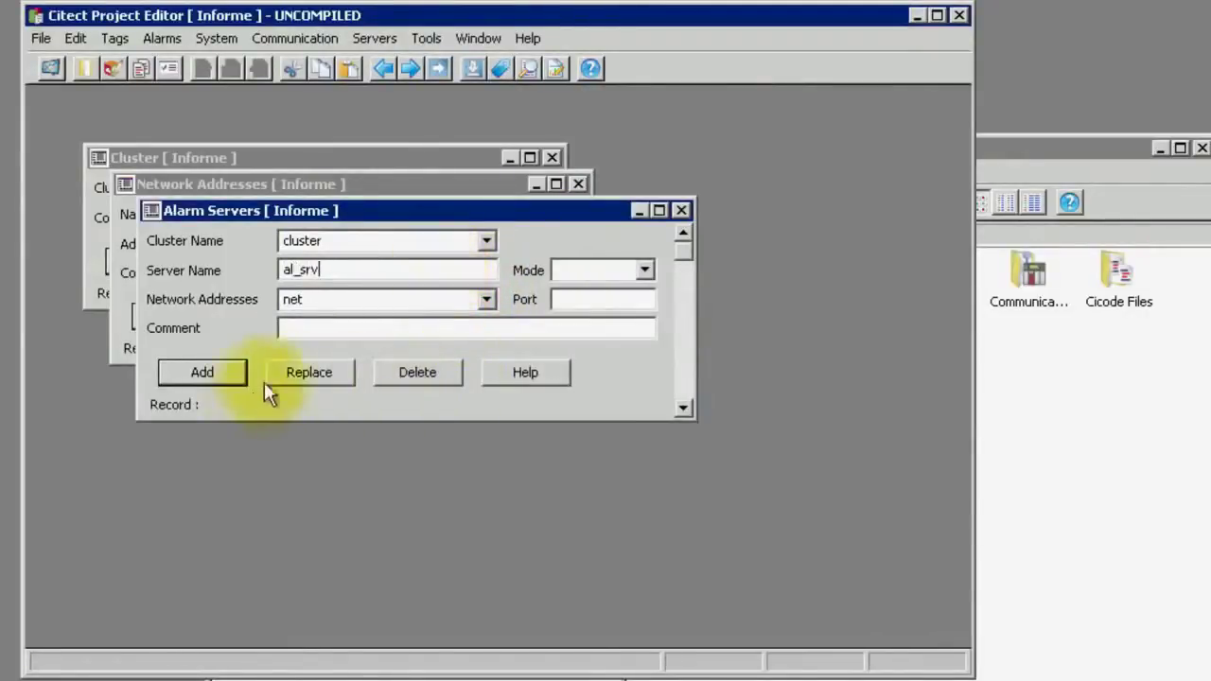
click(234, 370)
click(391, 40)
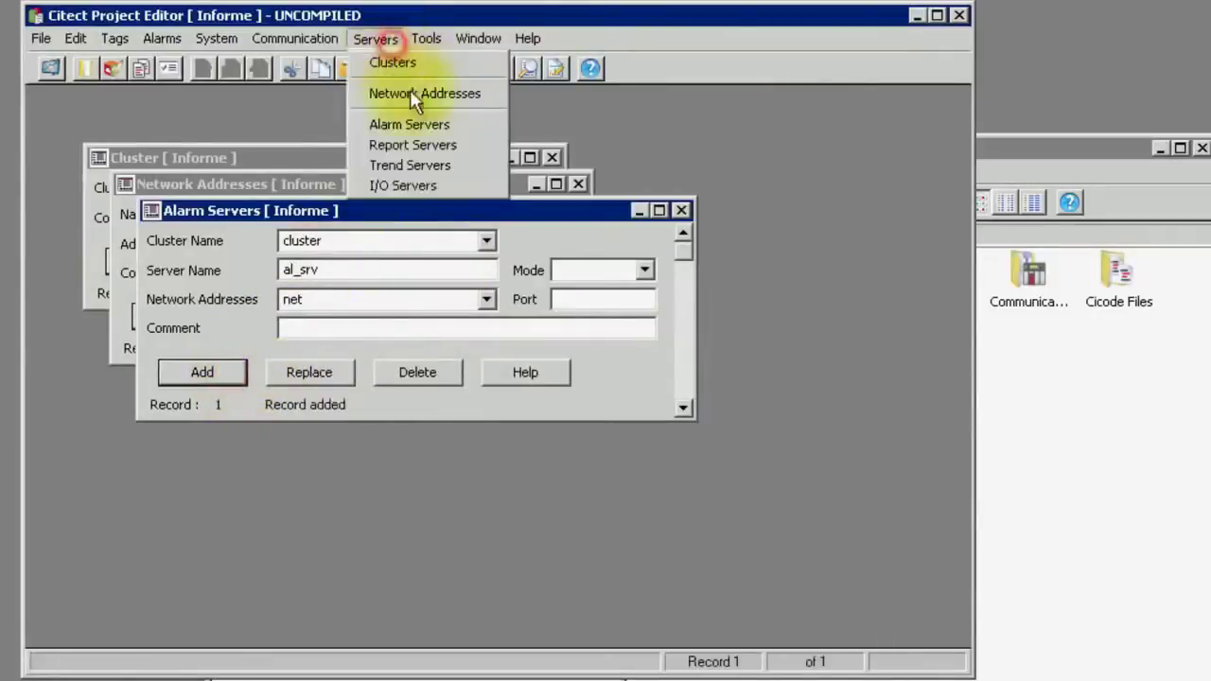
Add report server rp_srv on cluster with network address net
click(456, 145)
click(512, 266)
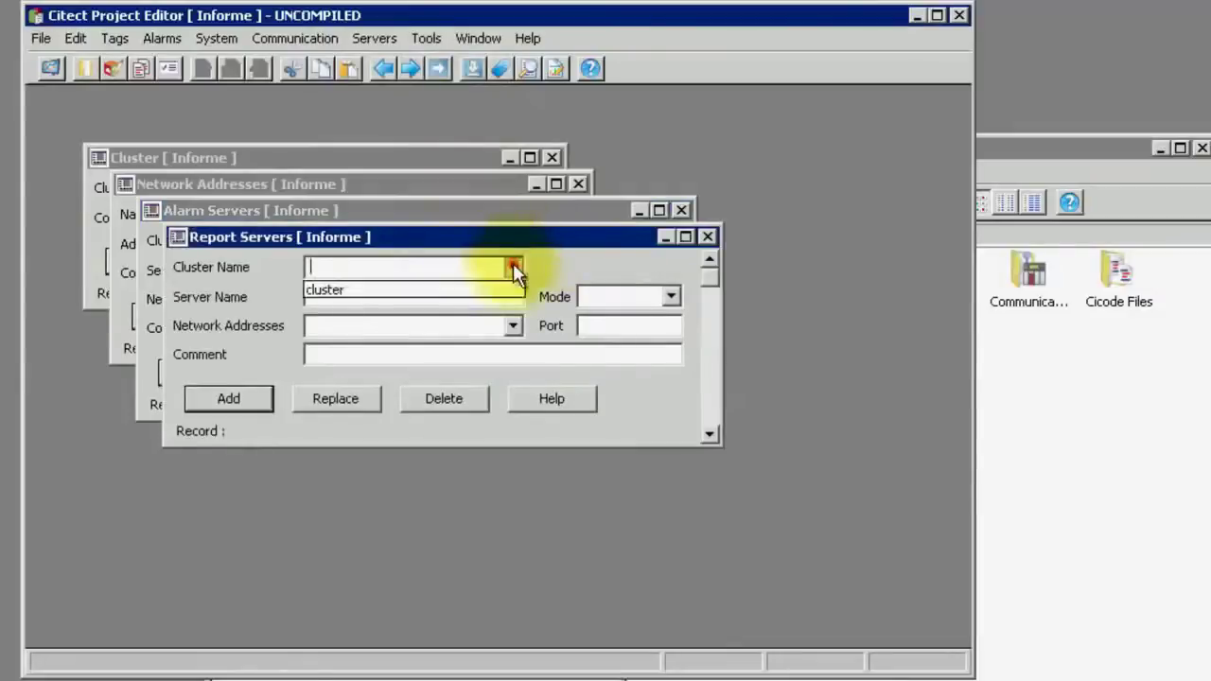
click(469, 288)
click(512, 325)
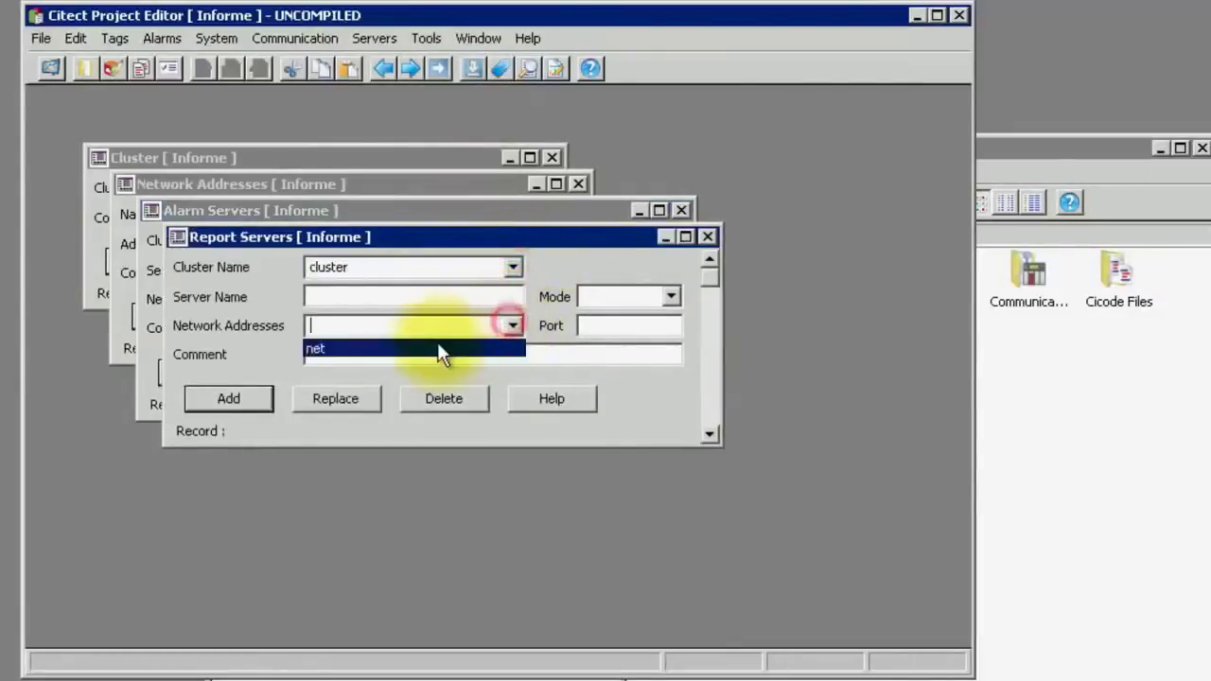
click(437, 342)
click(414, 300)
text(rp_srv)
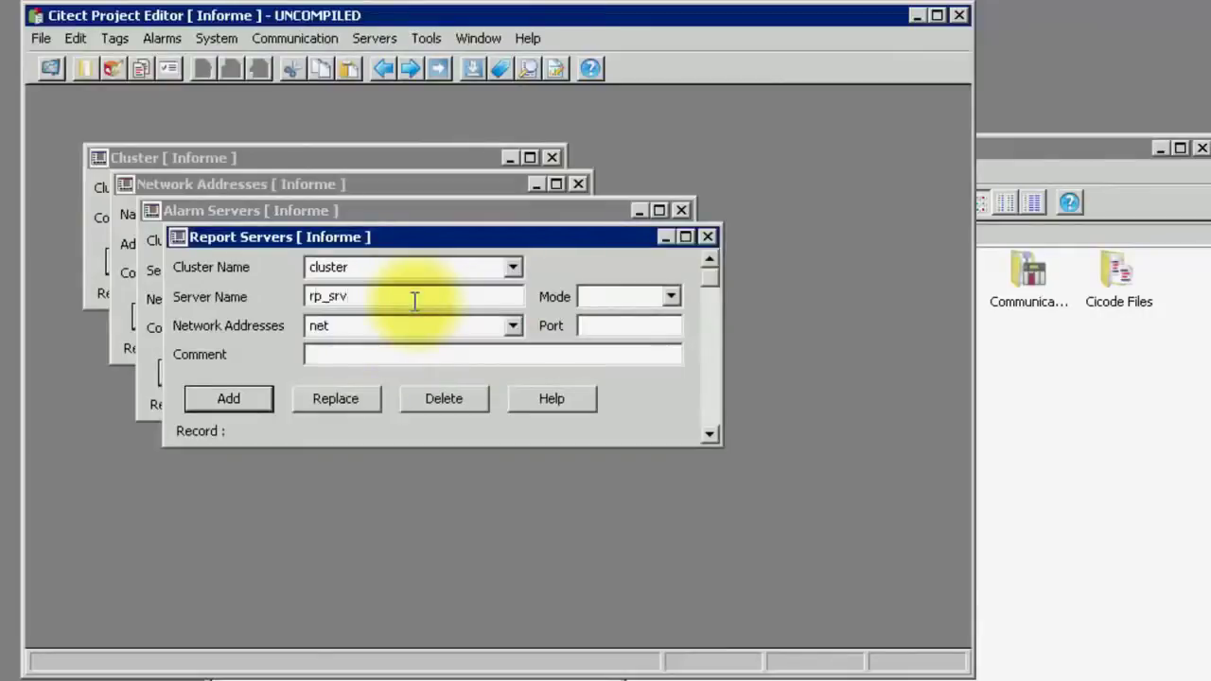
click(260, 400)
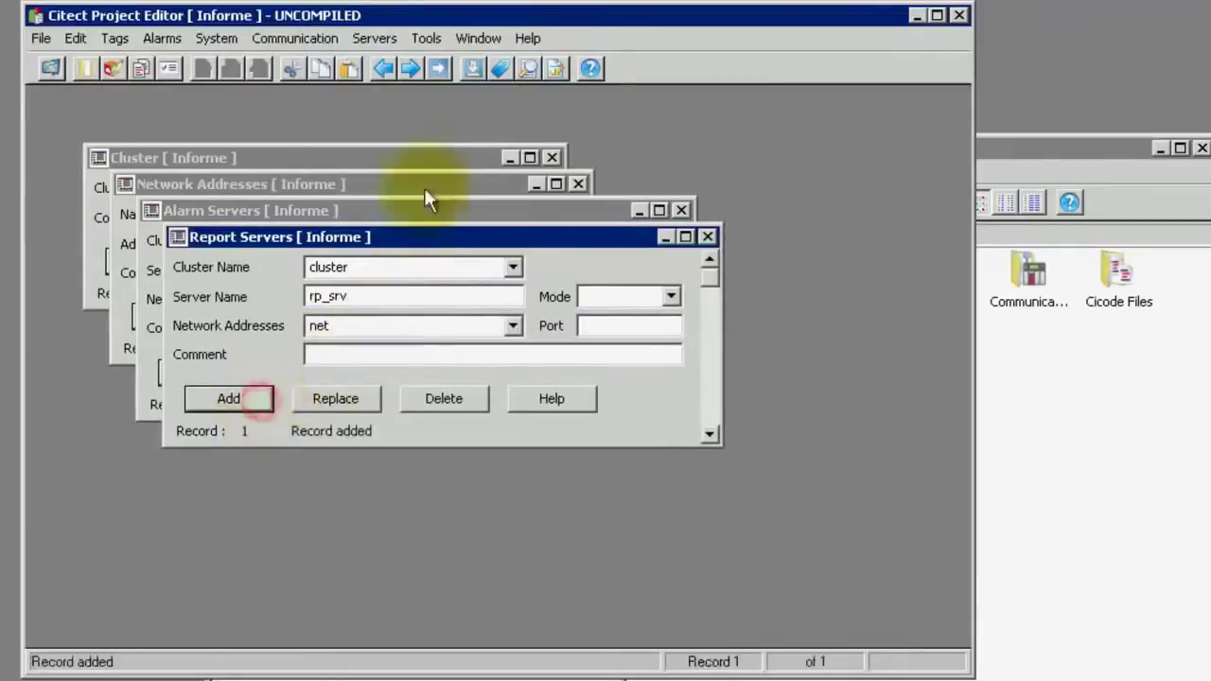
Add I/O server io_srv on cluster with network address net
click(385, 41)
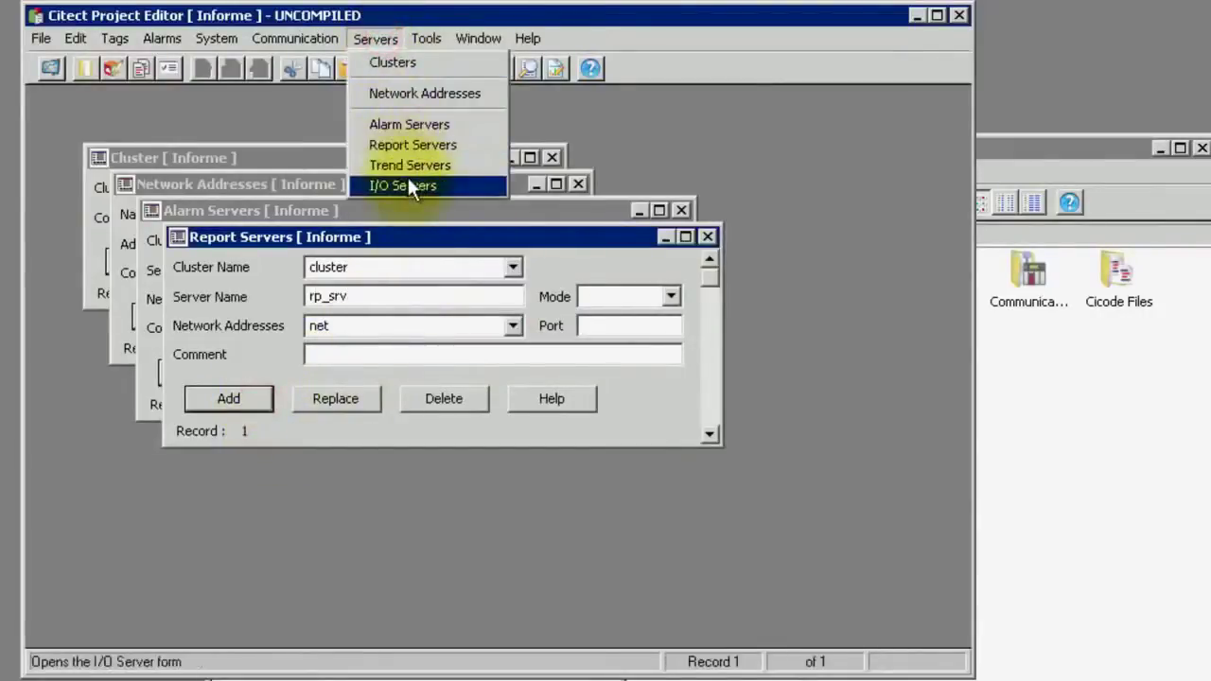
click(421, 185)
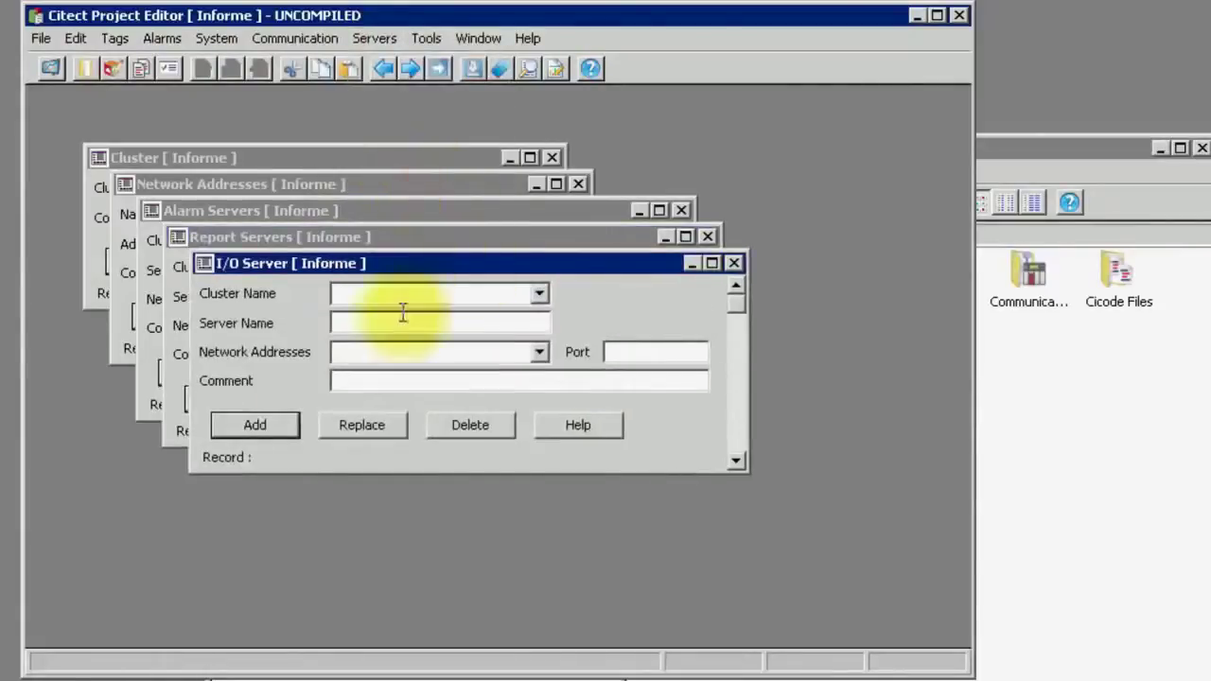
click(538, 293)
click(460, 320)
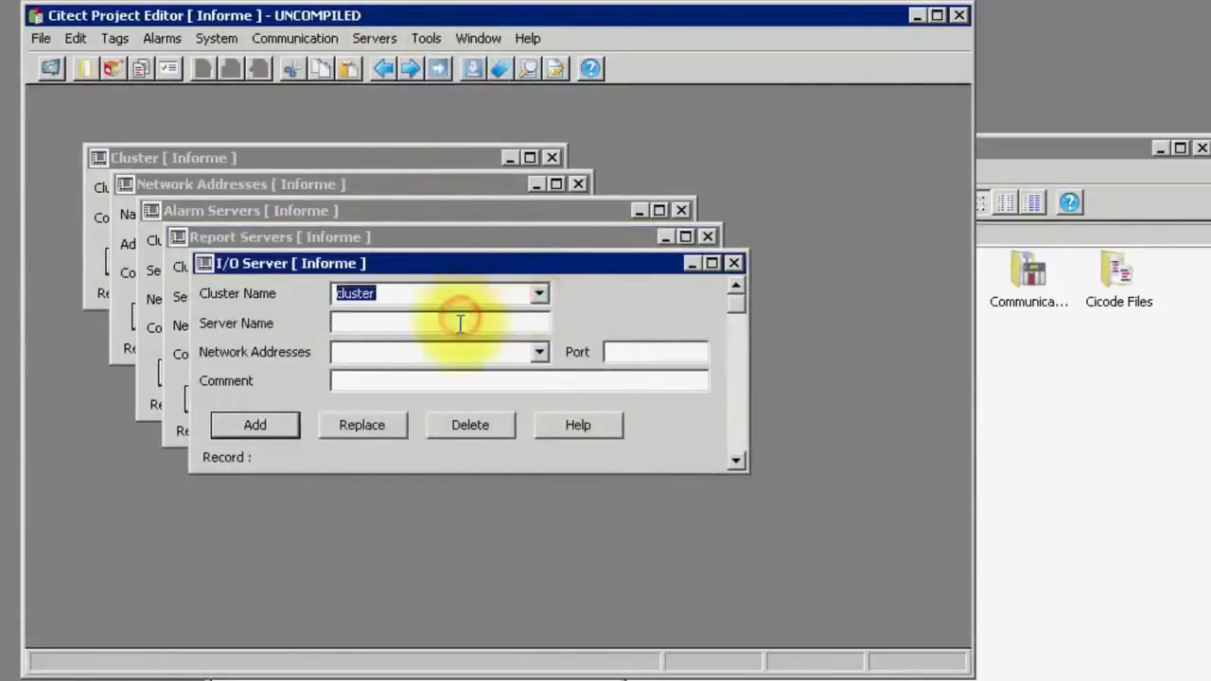
click(538, 352)
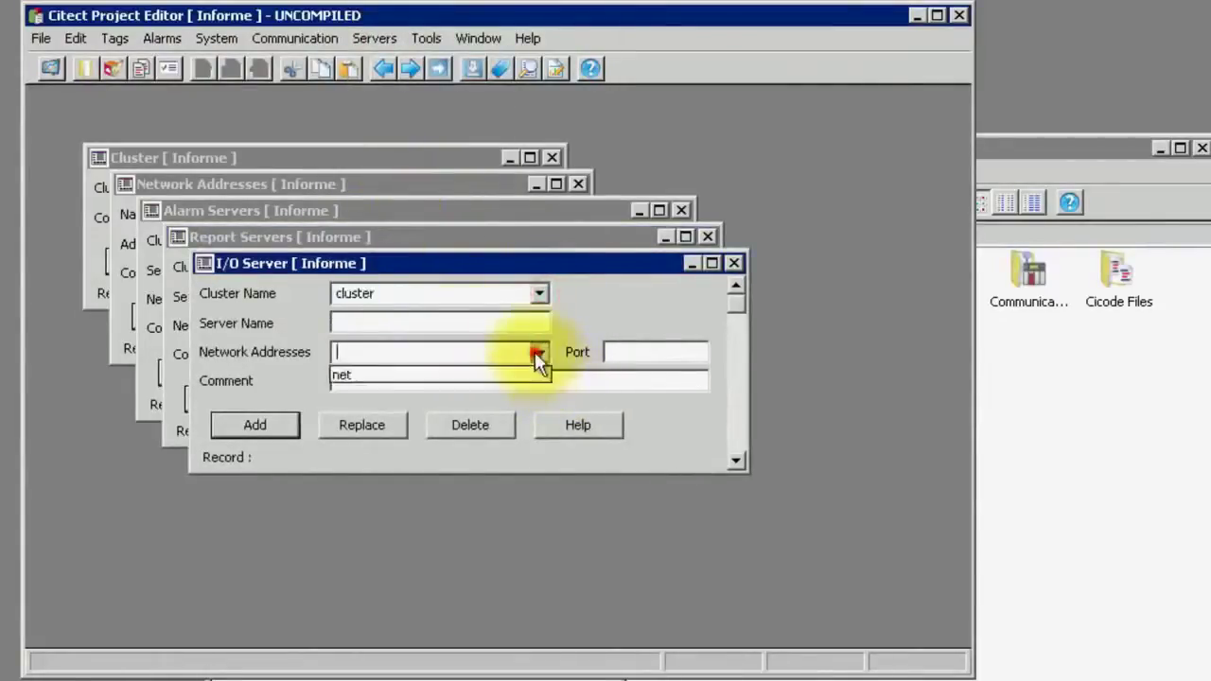
click(464, 377)
click(441, 323)
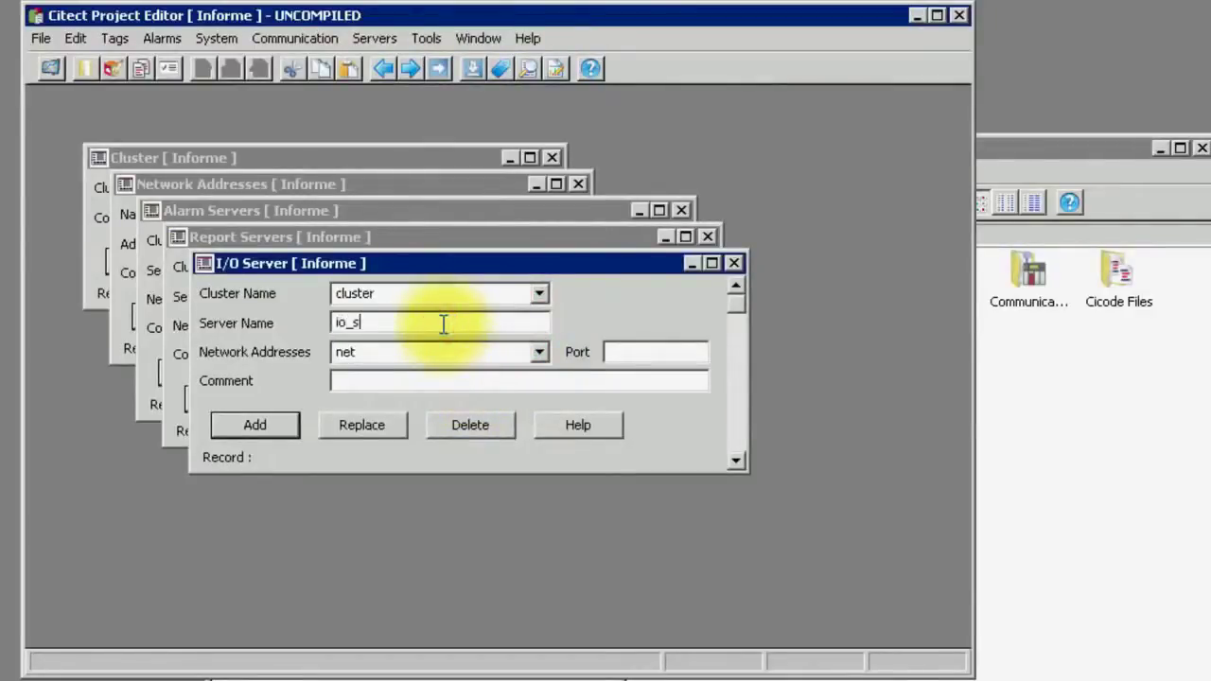
text(io_srv)
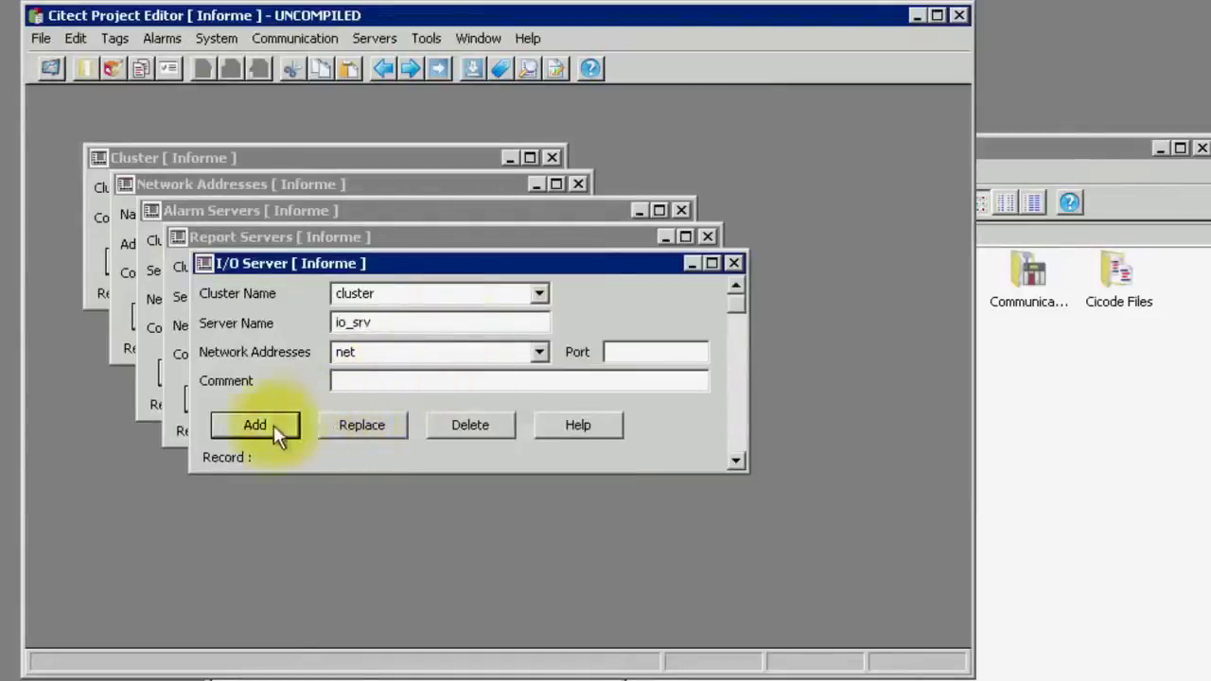
click(257, 427)
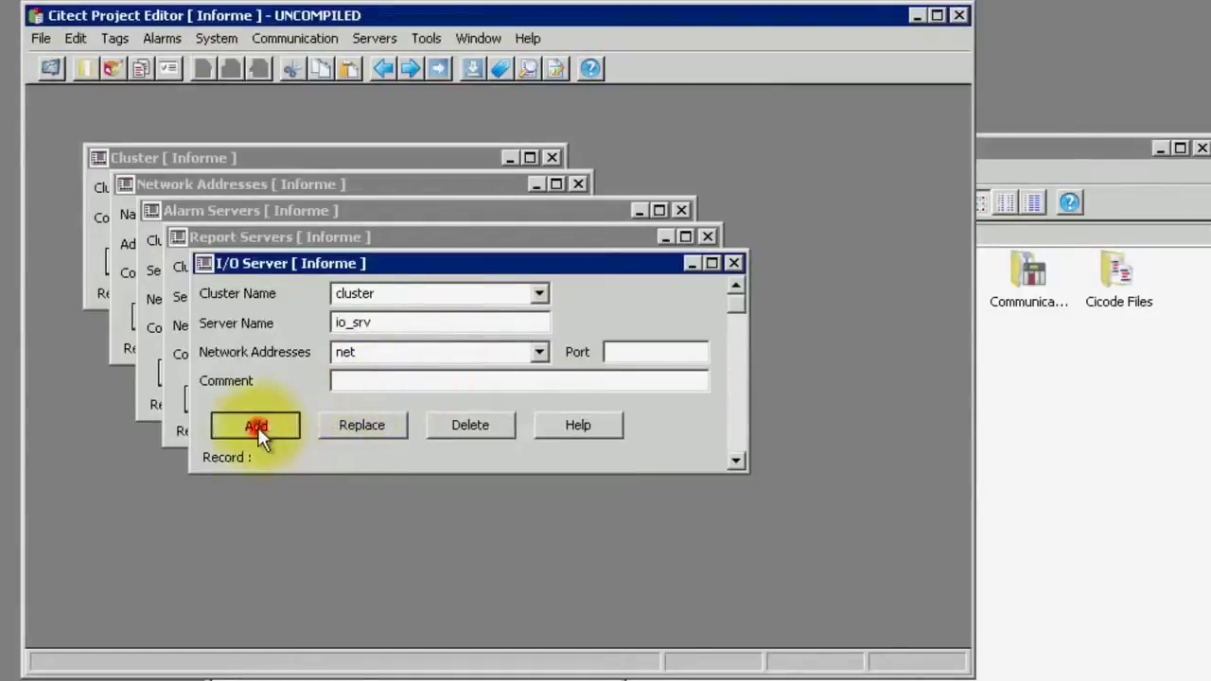
Close the cluster, network address, alarm, report and I/O server editors
click(550, 154)
click(578, 183)
click(680, 210)
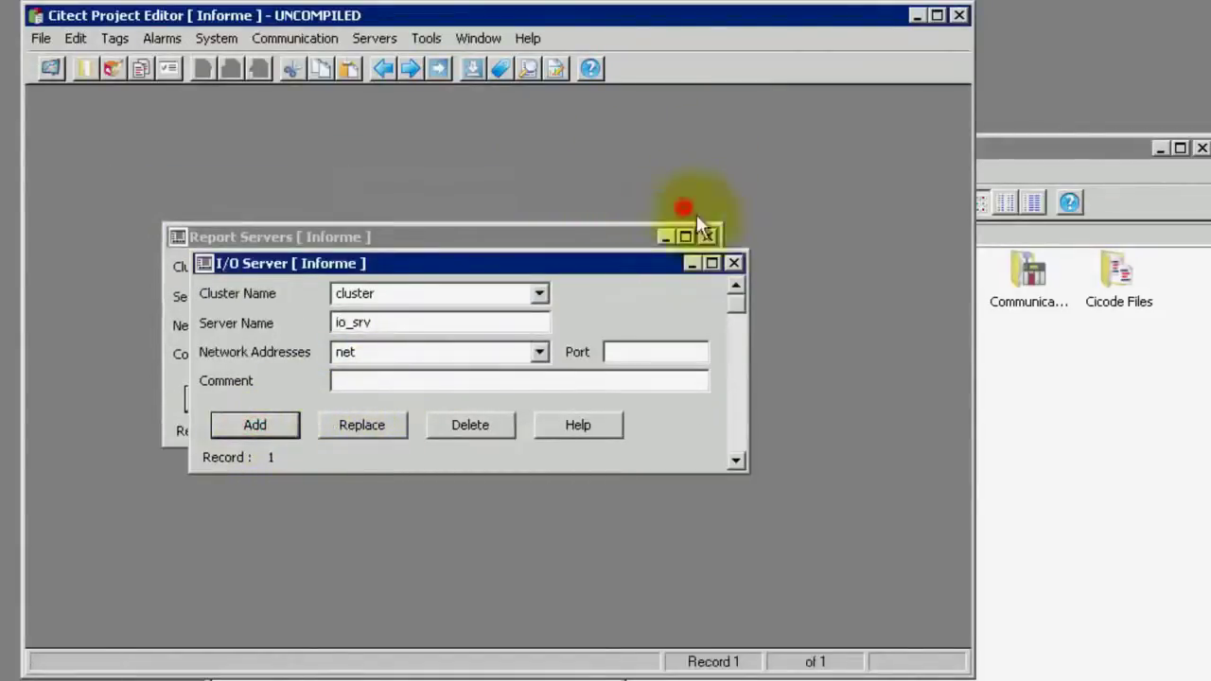
click(709, 237)
click(733, 262)
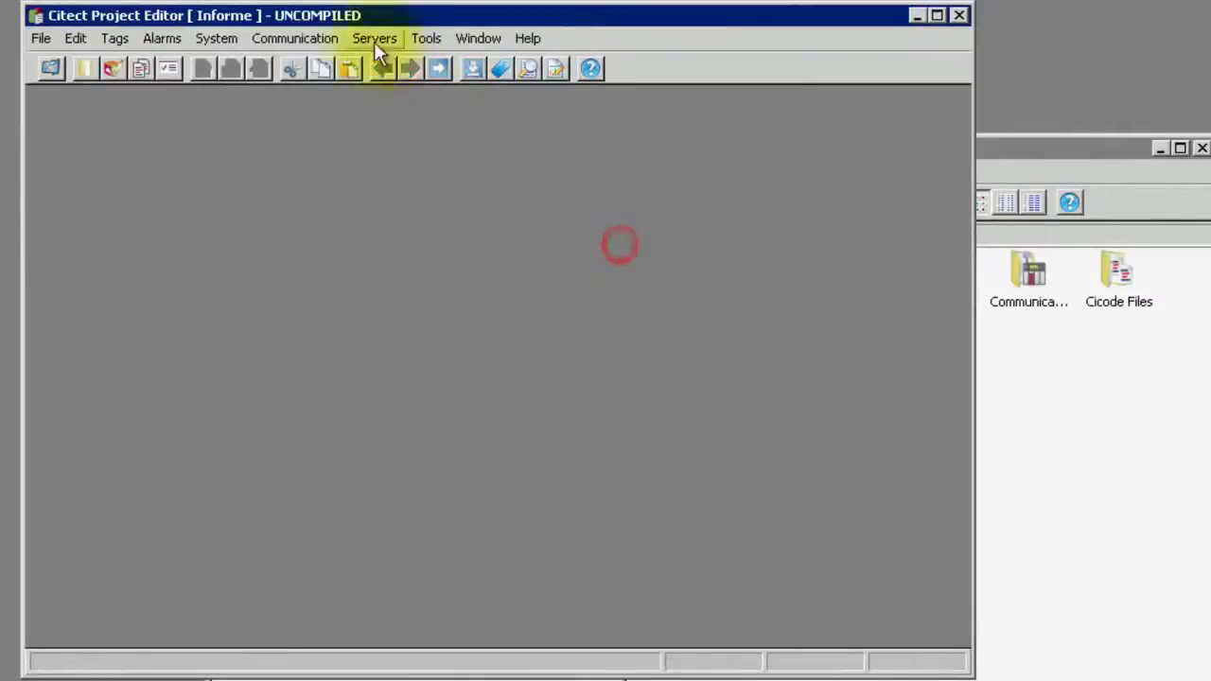
In the Express Communications Wizard, keep io_srv and make IODev a disk I/O device
click(337, 38)
click(328, 62)
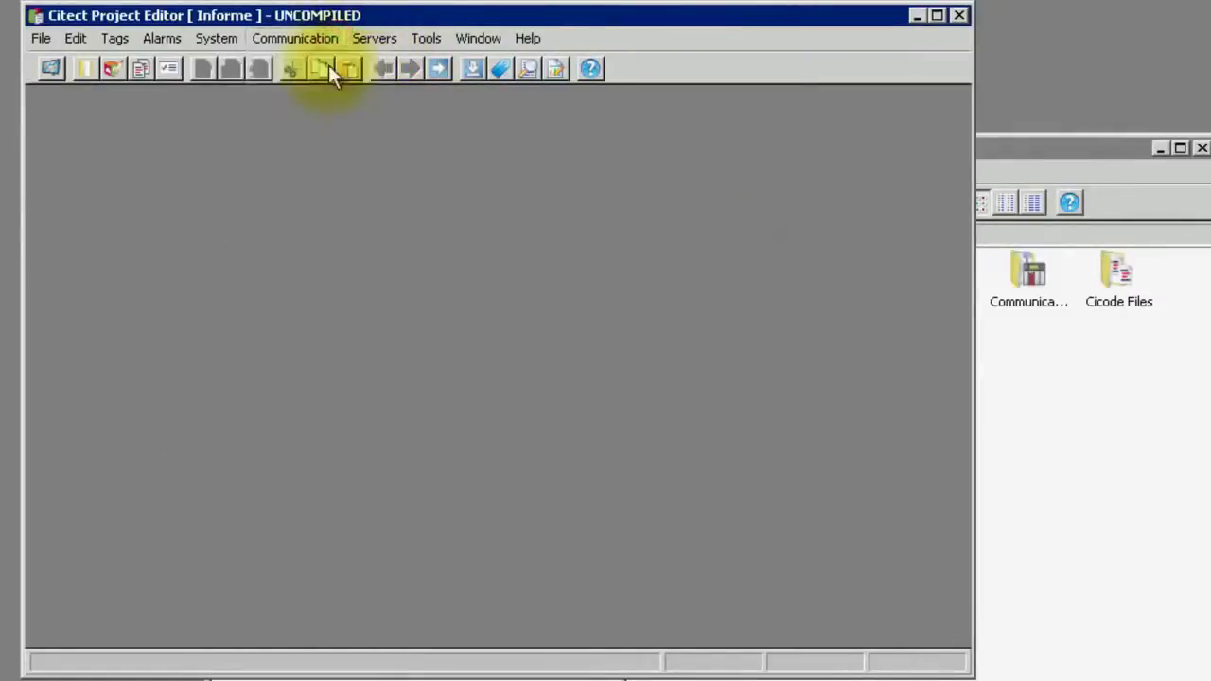
click(721, 603)
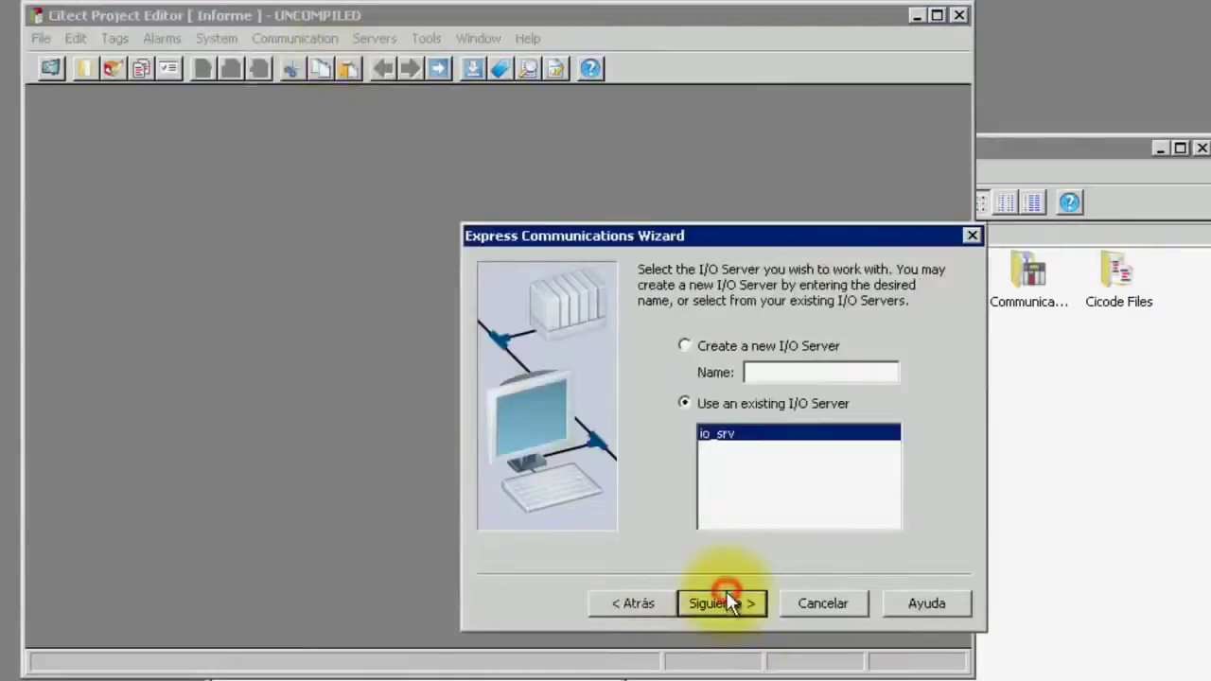
click(717, 601)
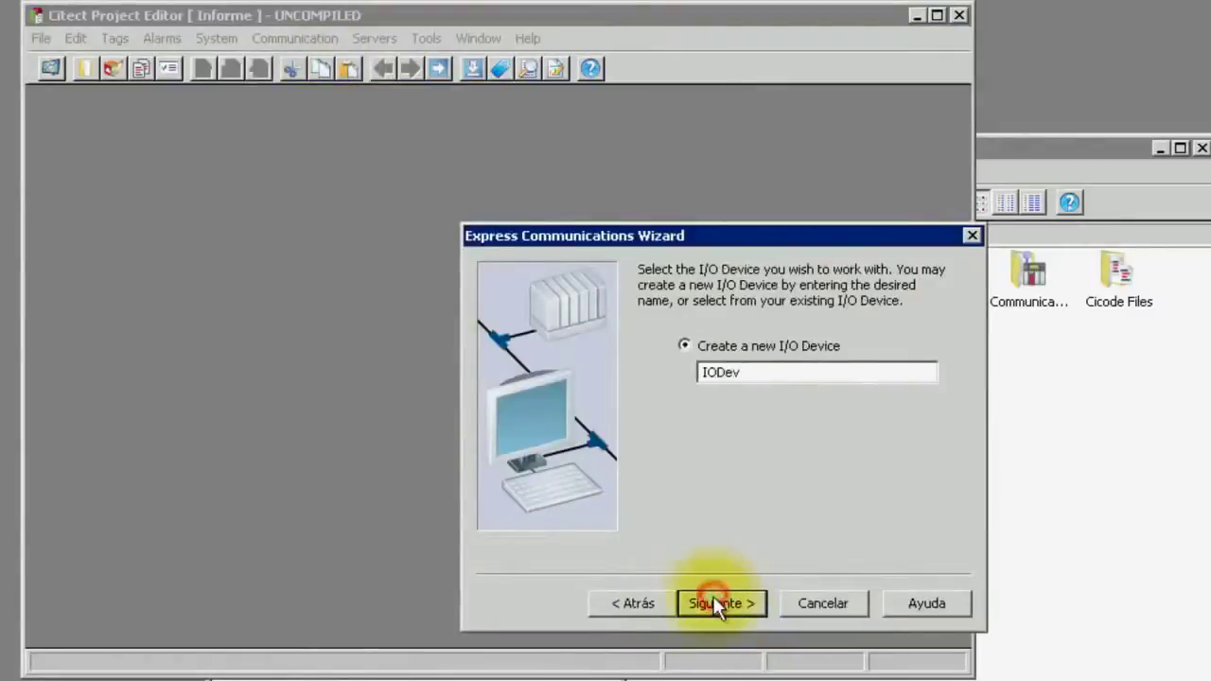
click(718, 603)
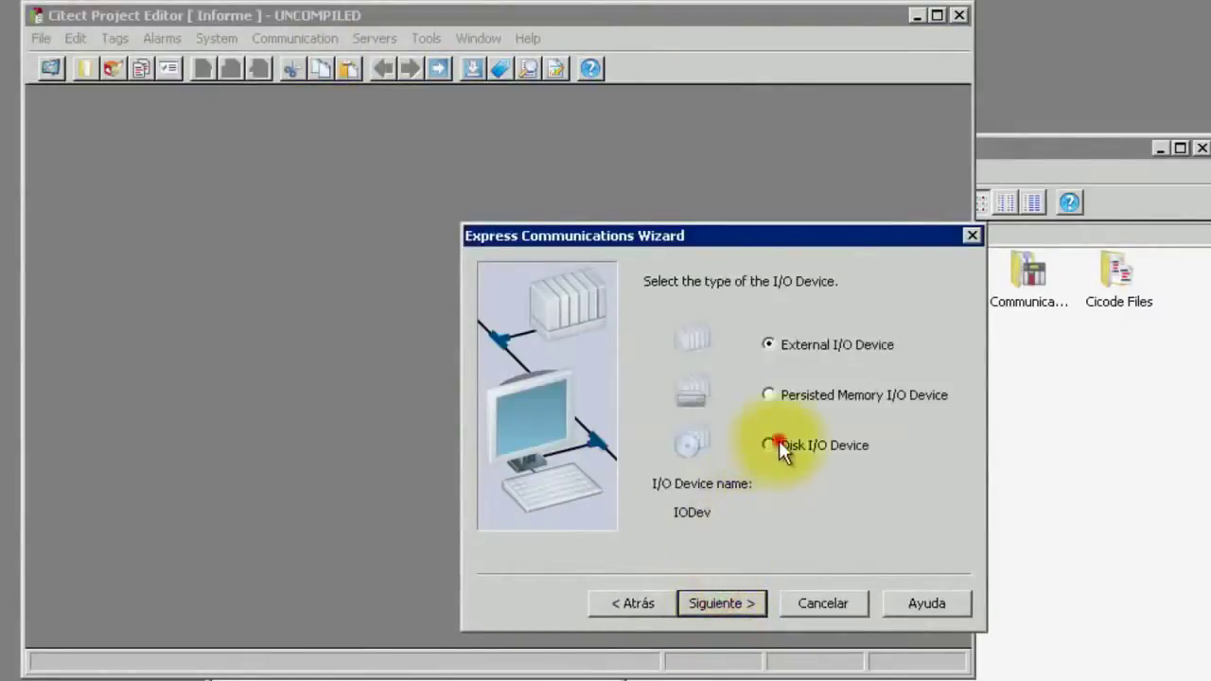
click(776, 444)
click(728, 601)
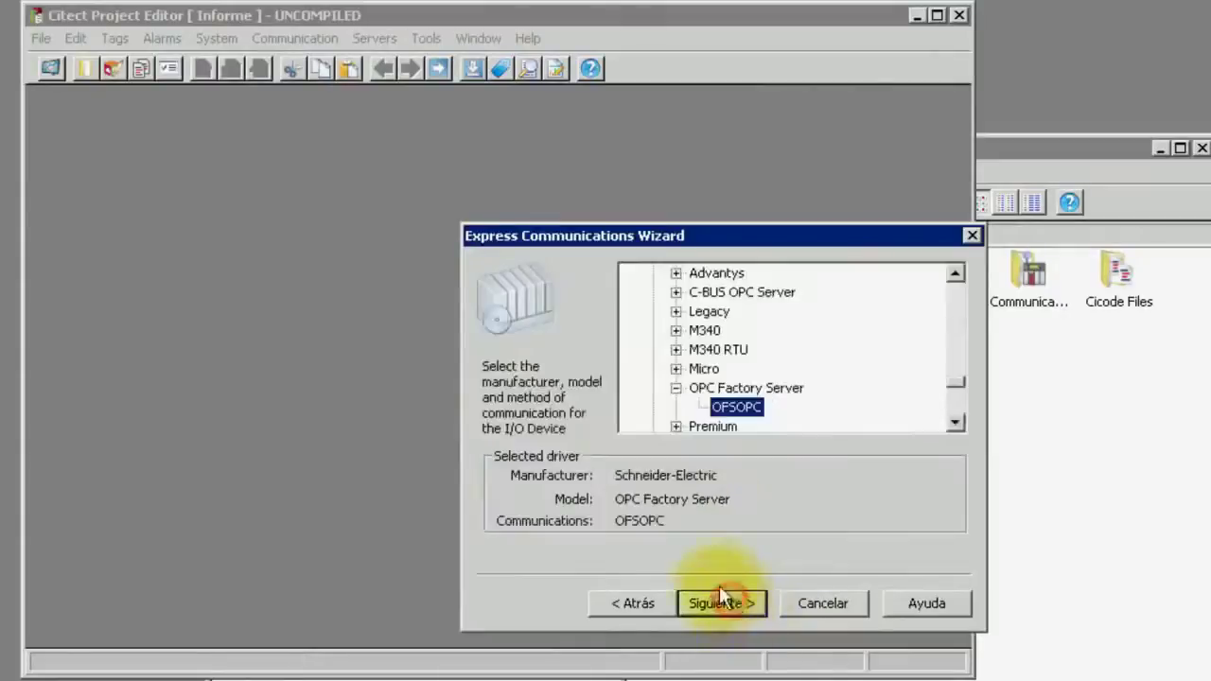
Choose the M340 Modbus/TCP (Ethernet) driver and finish the wizard
click(675, 388)
click(677, 331)
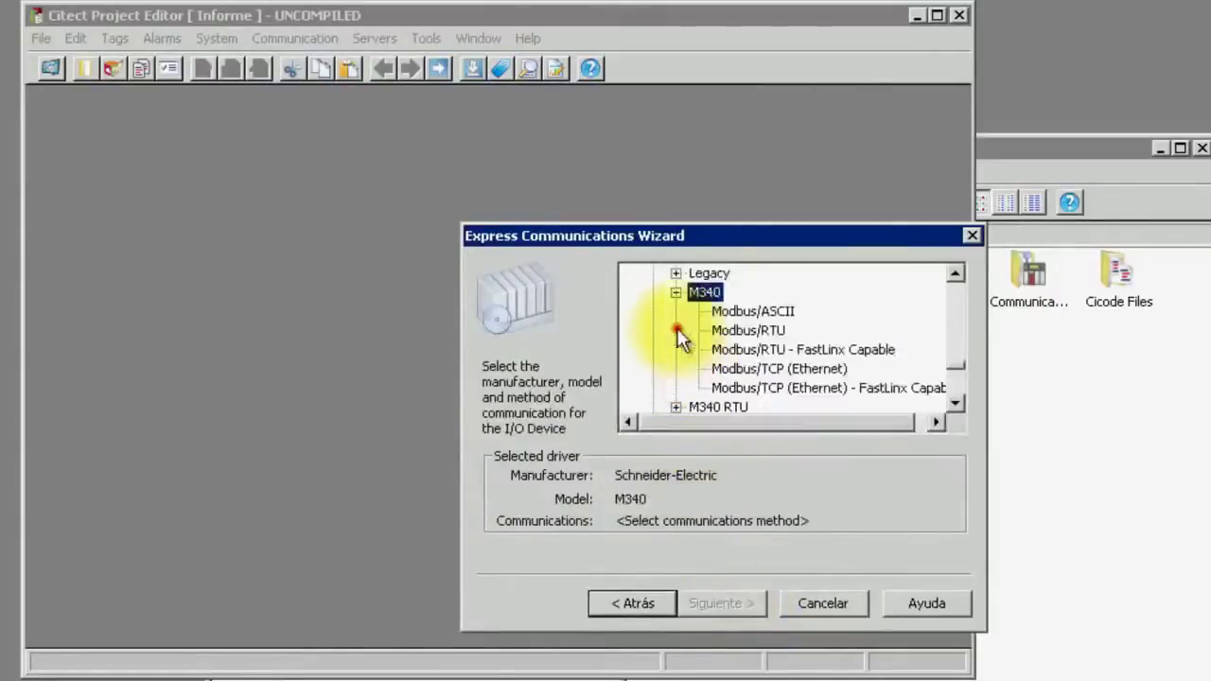
click(755, 371)
click(734, 602)
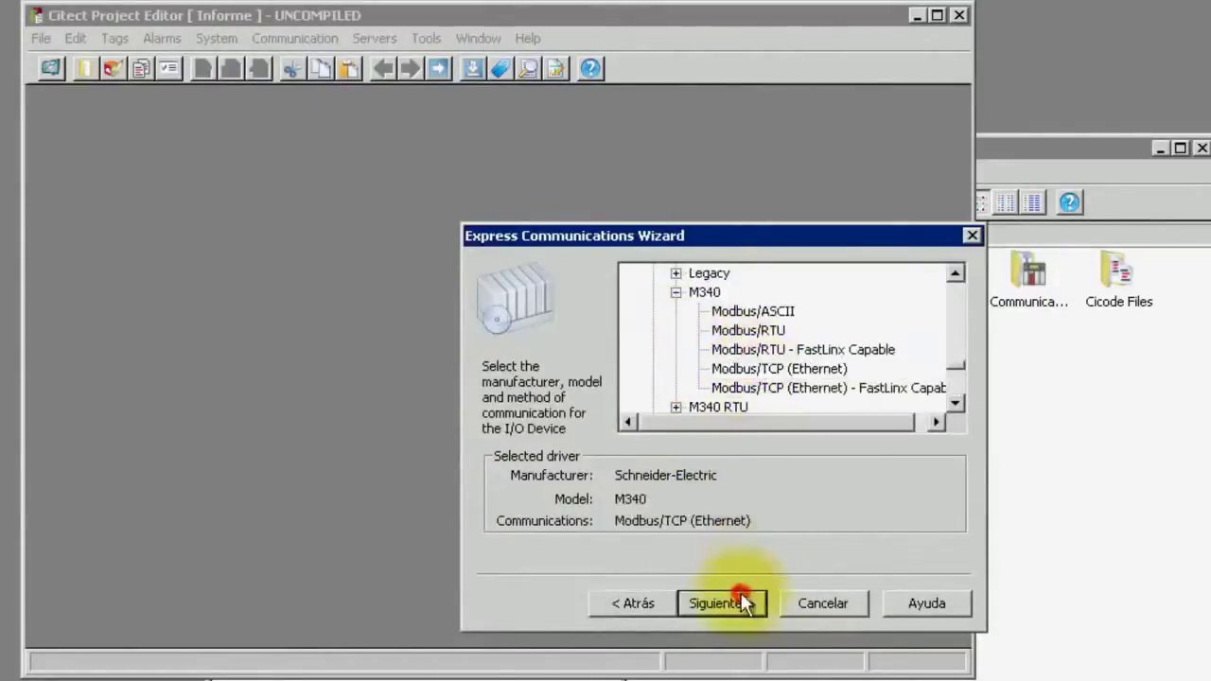
click(720, 601)
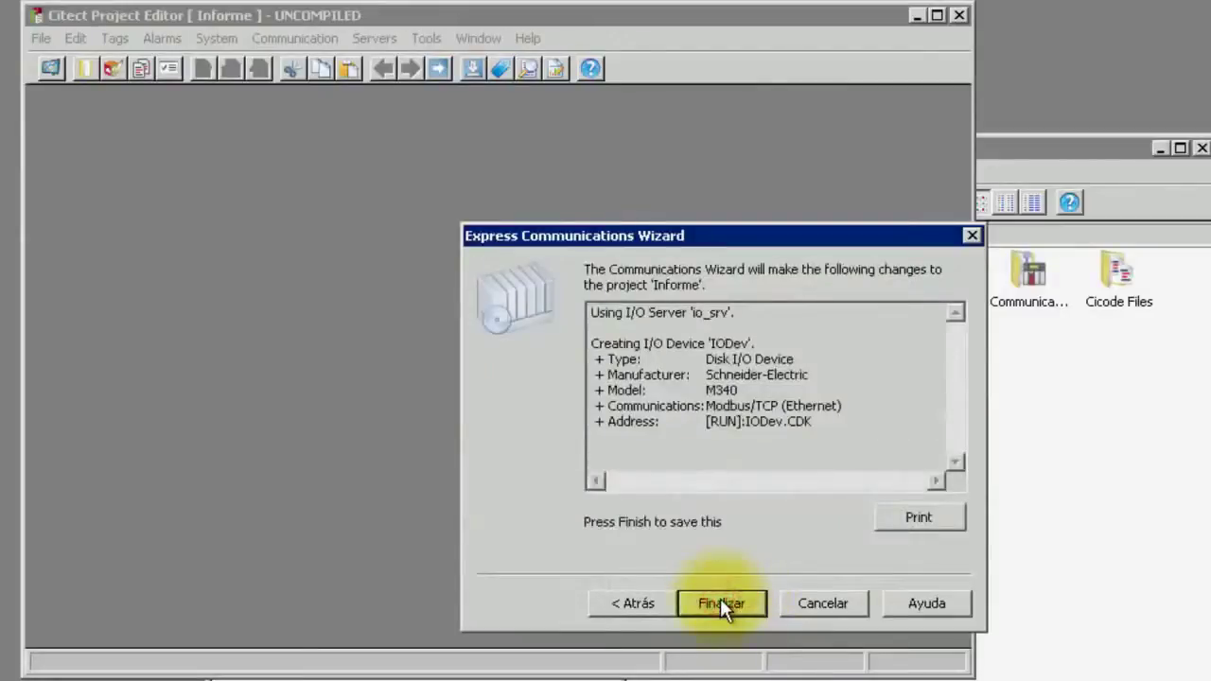
click(720, 601)
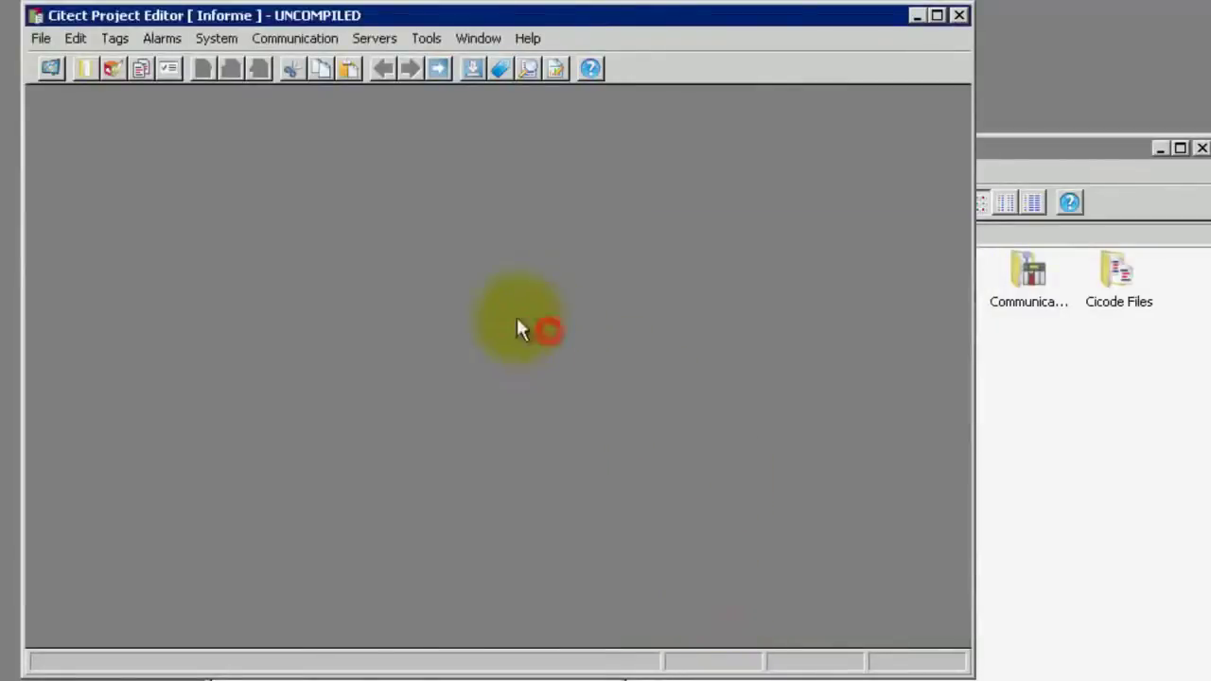
click(223, 36)
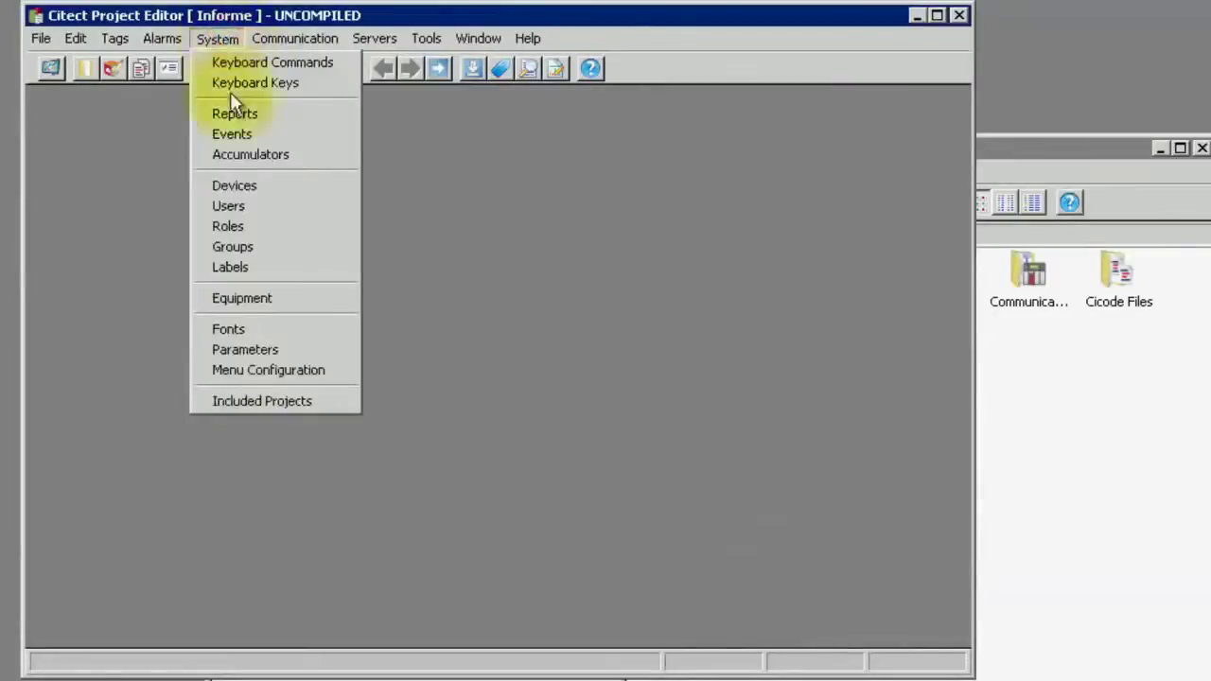
Add role admin with global privilege 1..8 as a new record
click(242, 225)
click(414, 320)
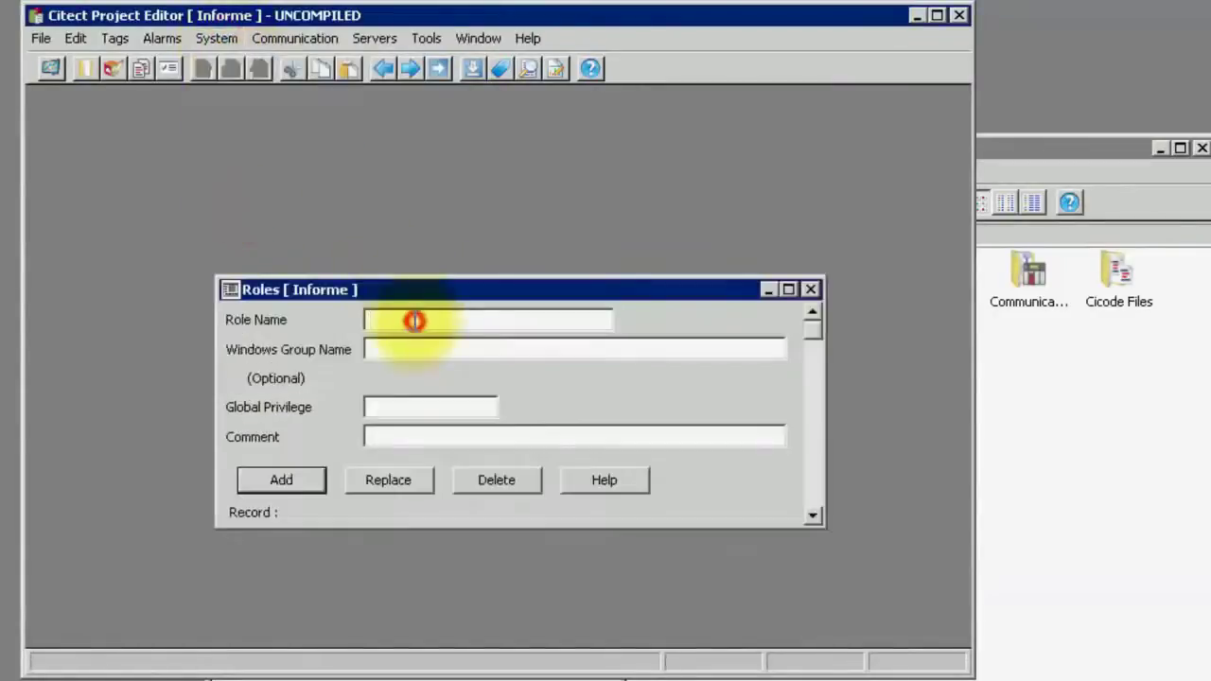
text(admin)
click(434, 408)
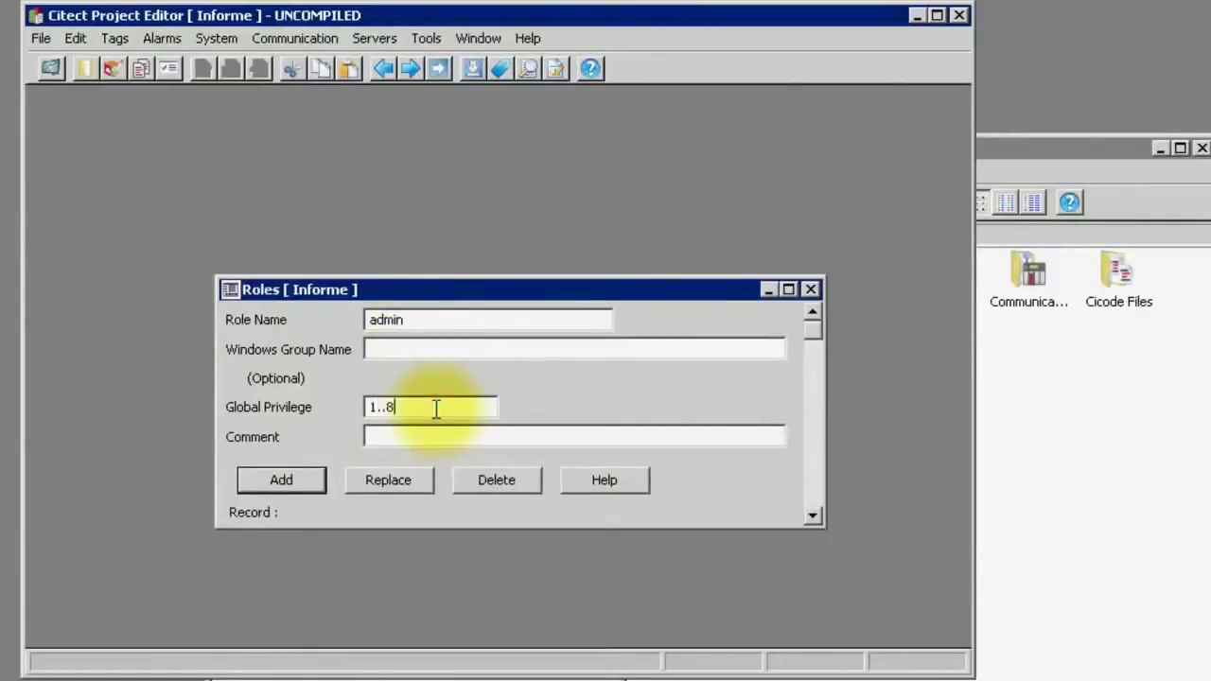
click(314, 480)
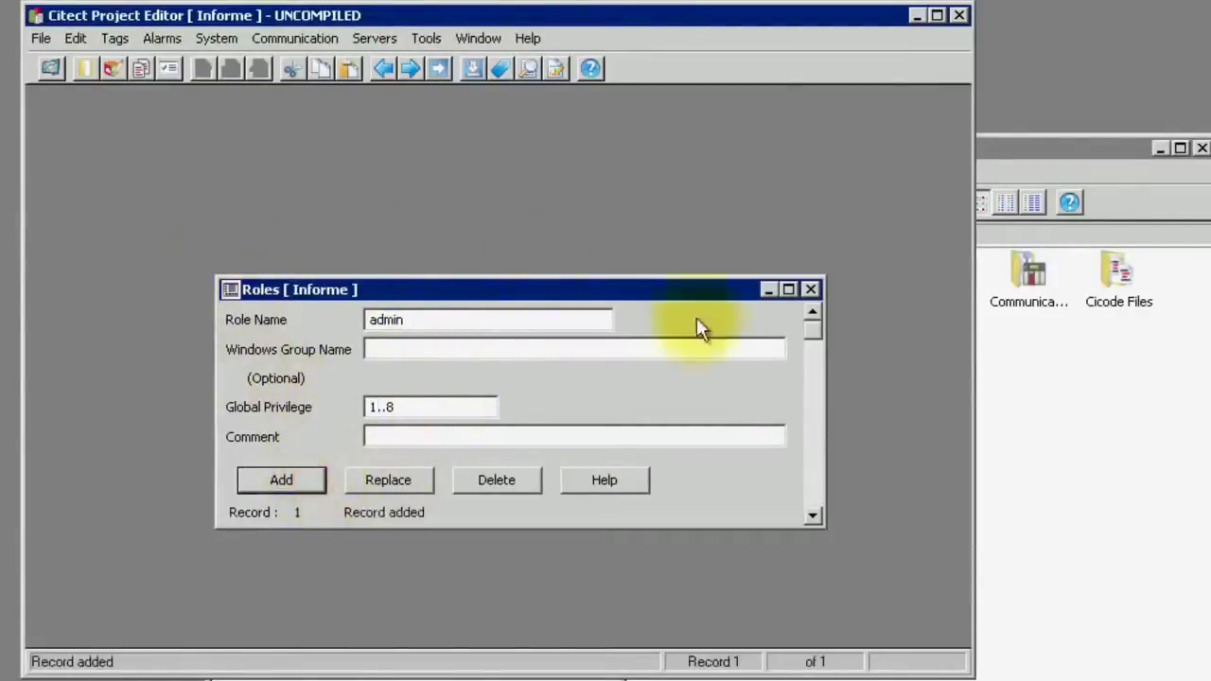
Close Roles and enter the new user's name, full name, and password with confirmation
click(811, 288)
click(218, 39)
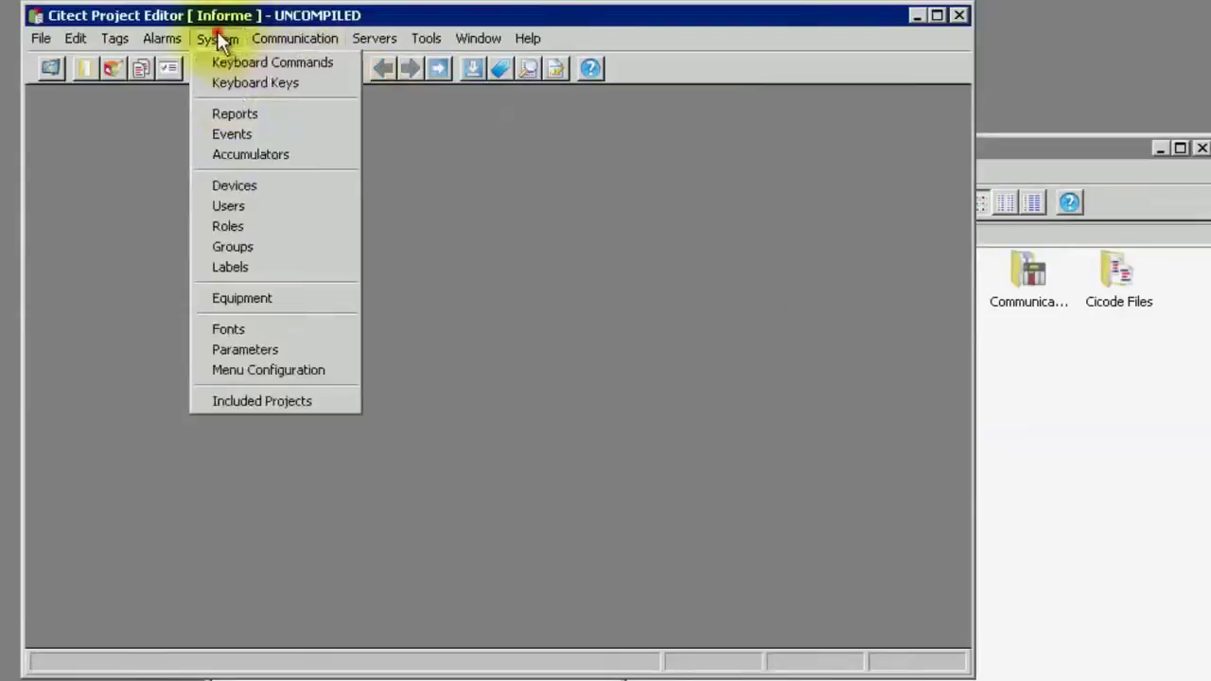
click(234, 205)
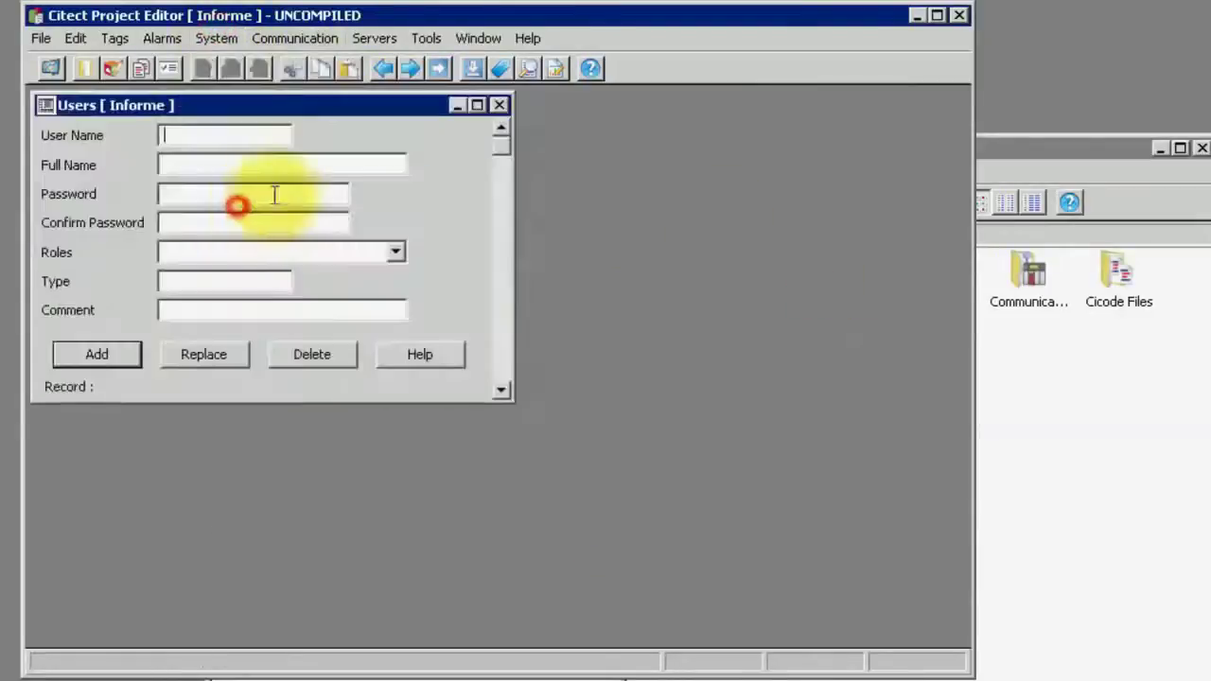
click(251, 130)
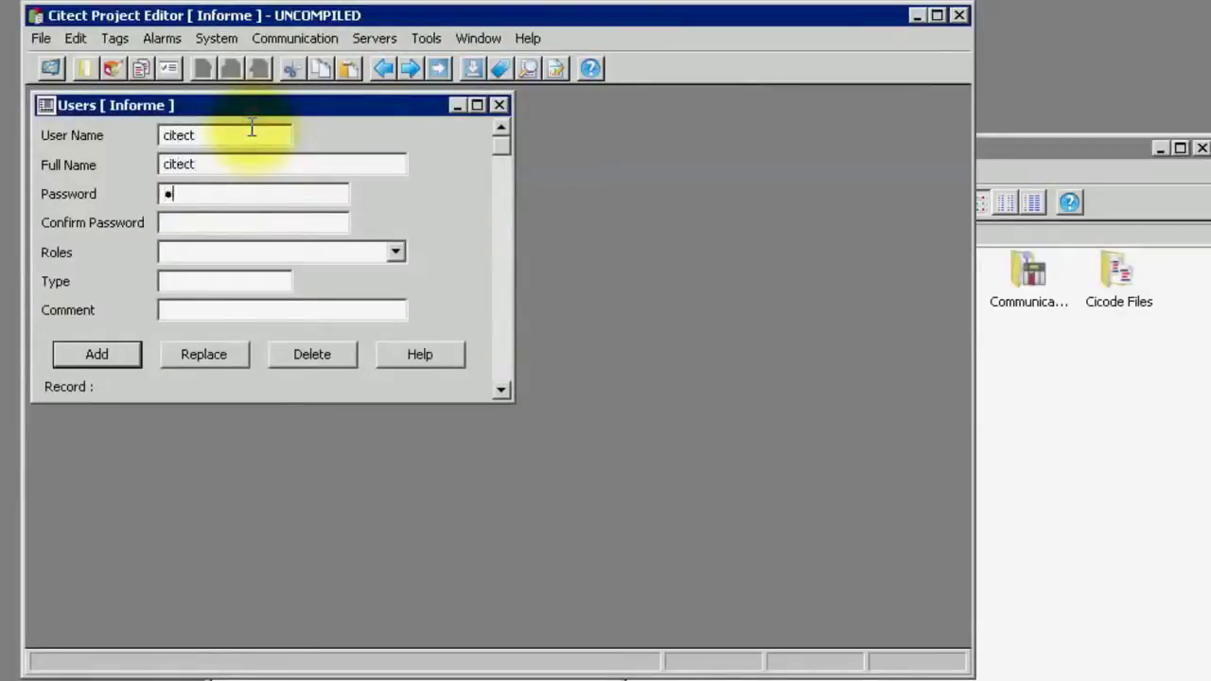
text(ite)
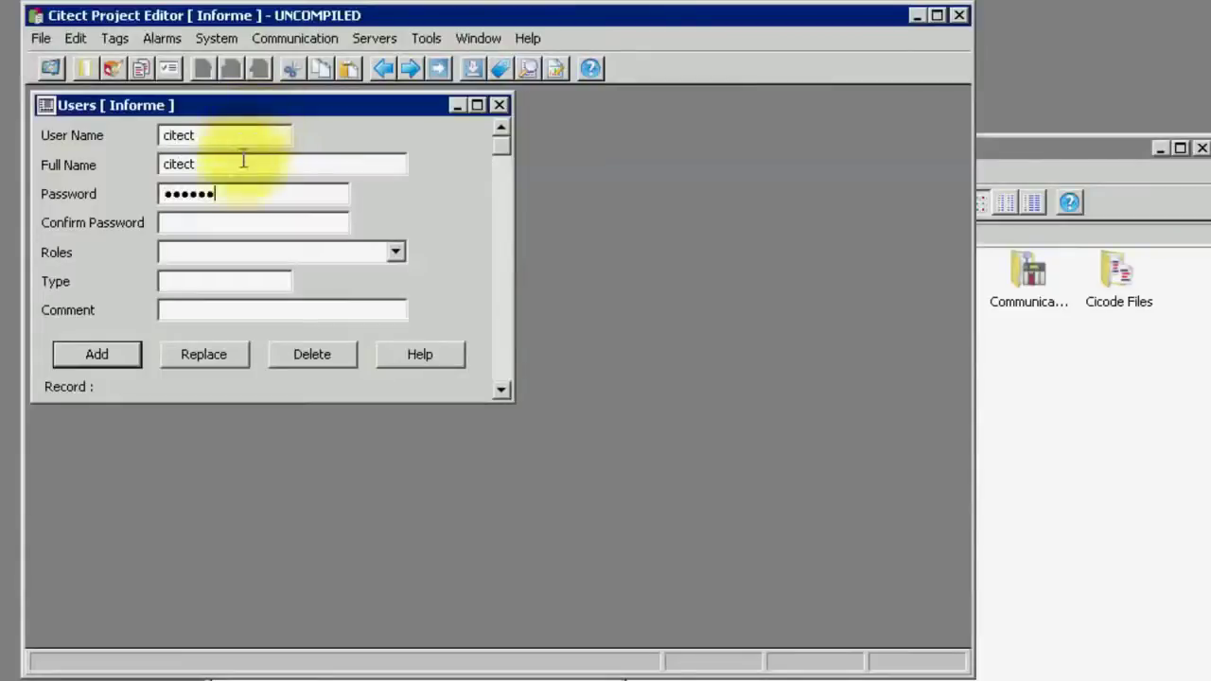
click(244, 219)
text(citect)
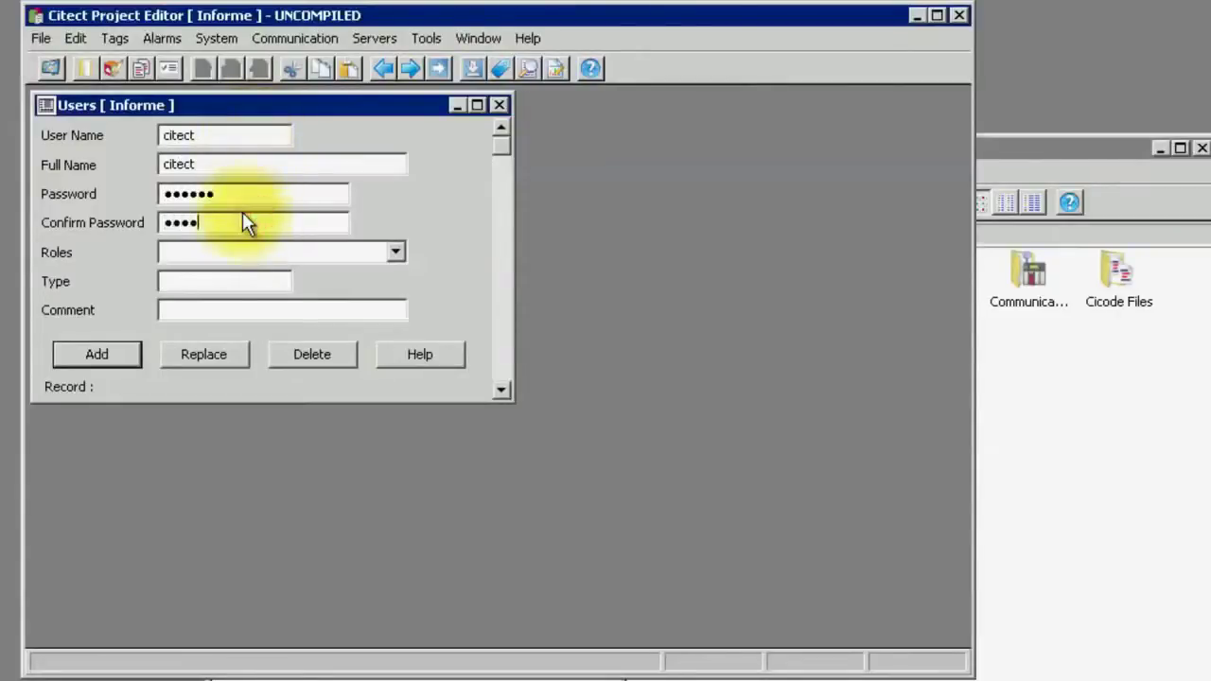
Give the user the admin role, save it, and close the Users form
click(400, 252)
click(272, 275)
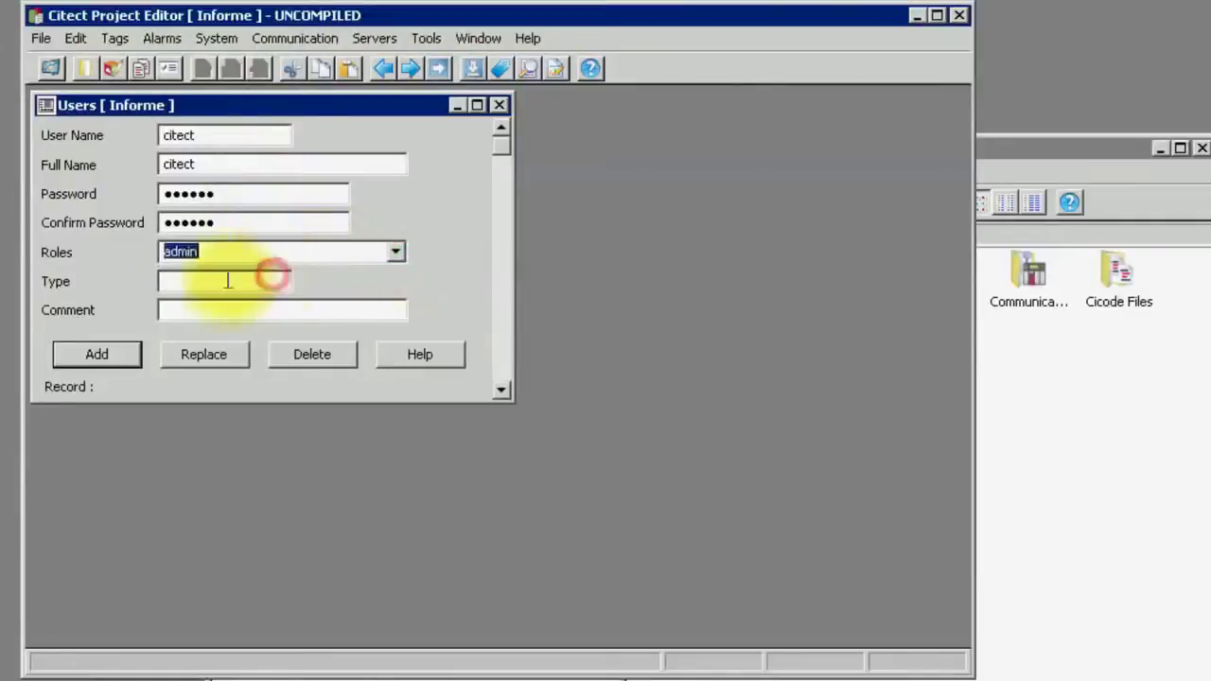
click(125, 355)
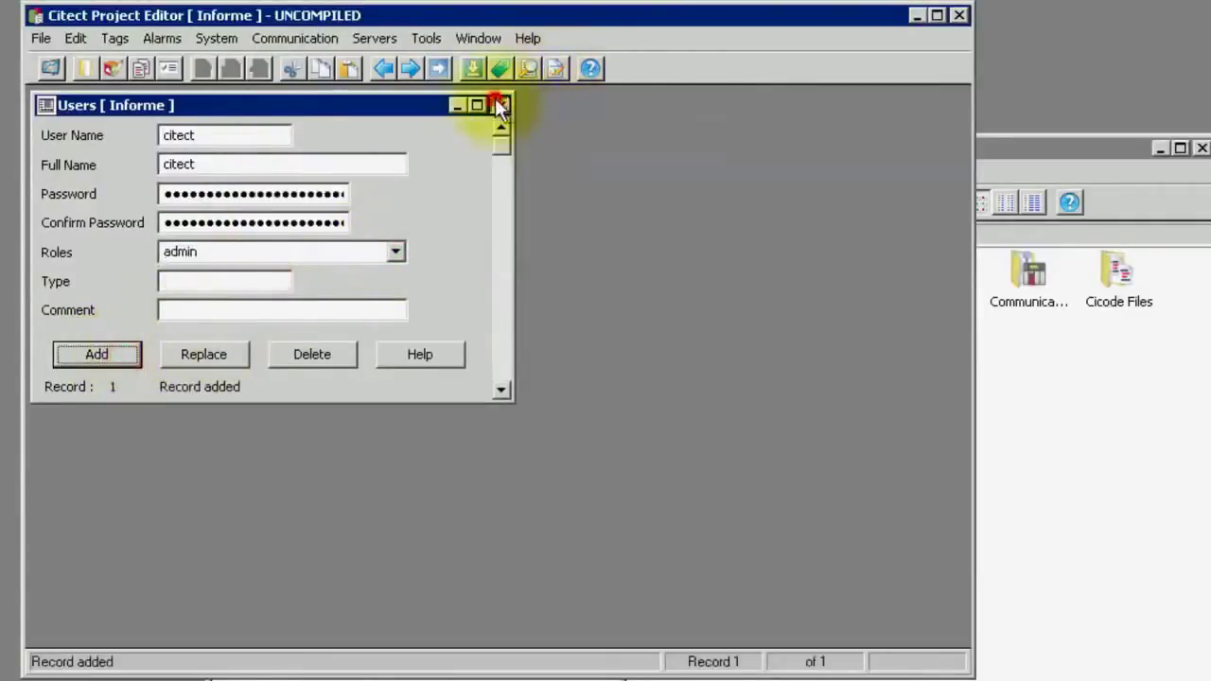
click(499, 104)
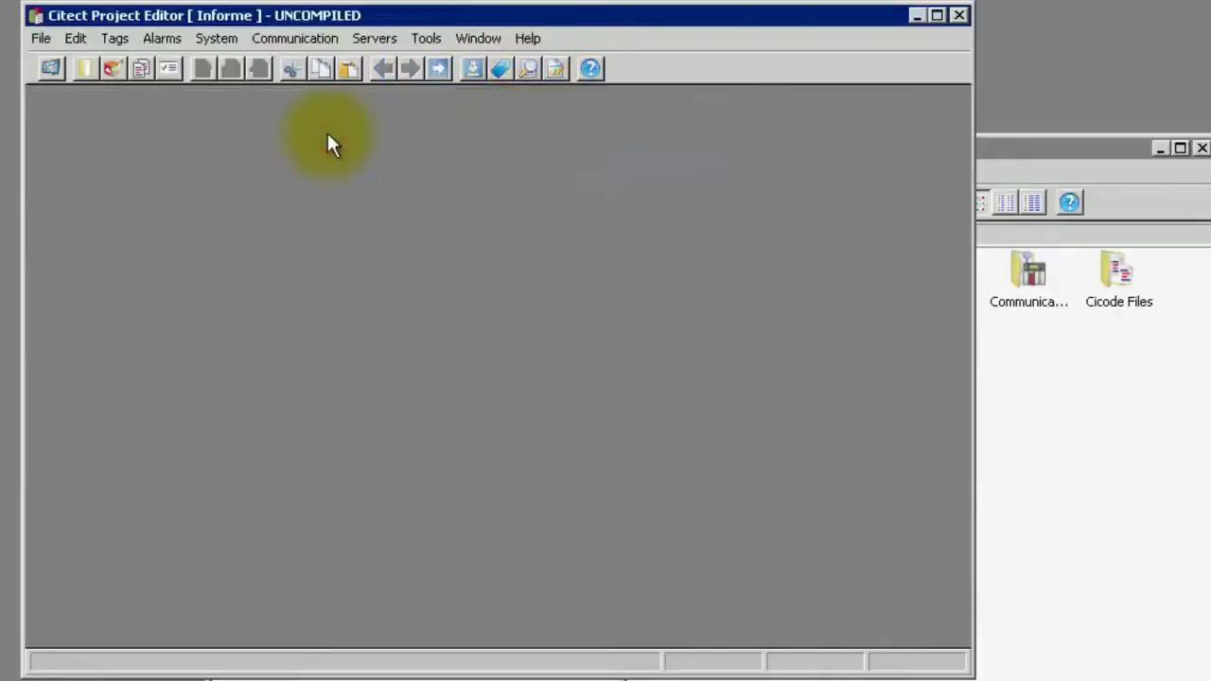
Start variable tag Temp001 on cluster, linked to device IODev
click(118, 39)
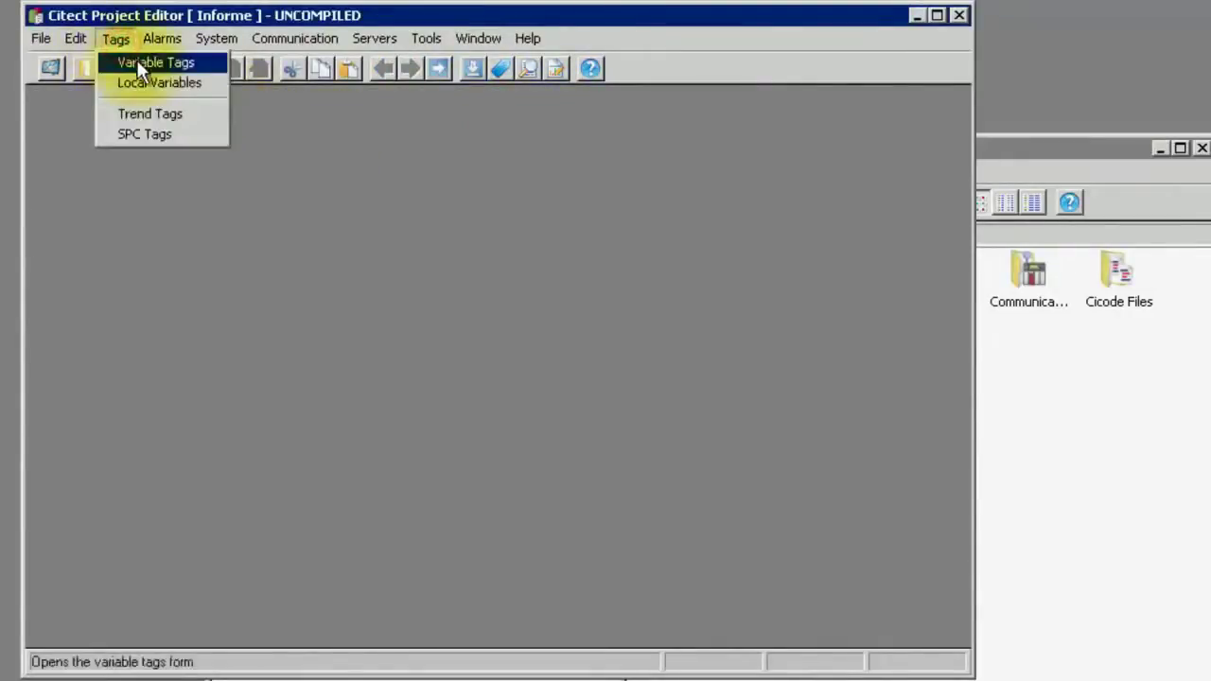
click(138, 65)
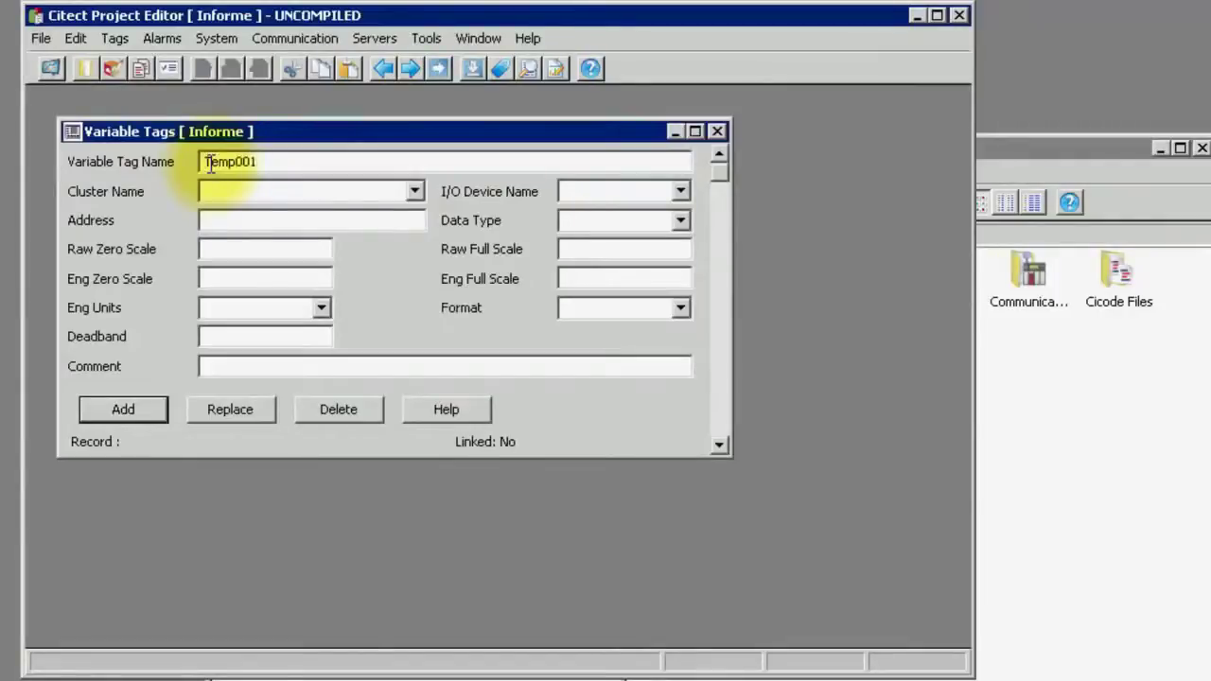
click(416, 187)
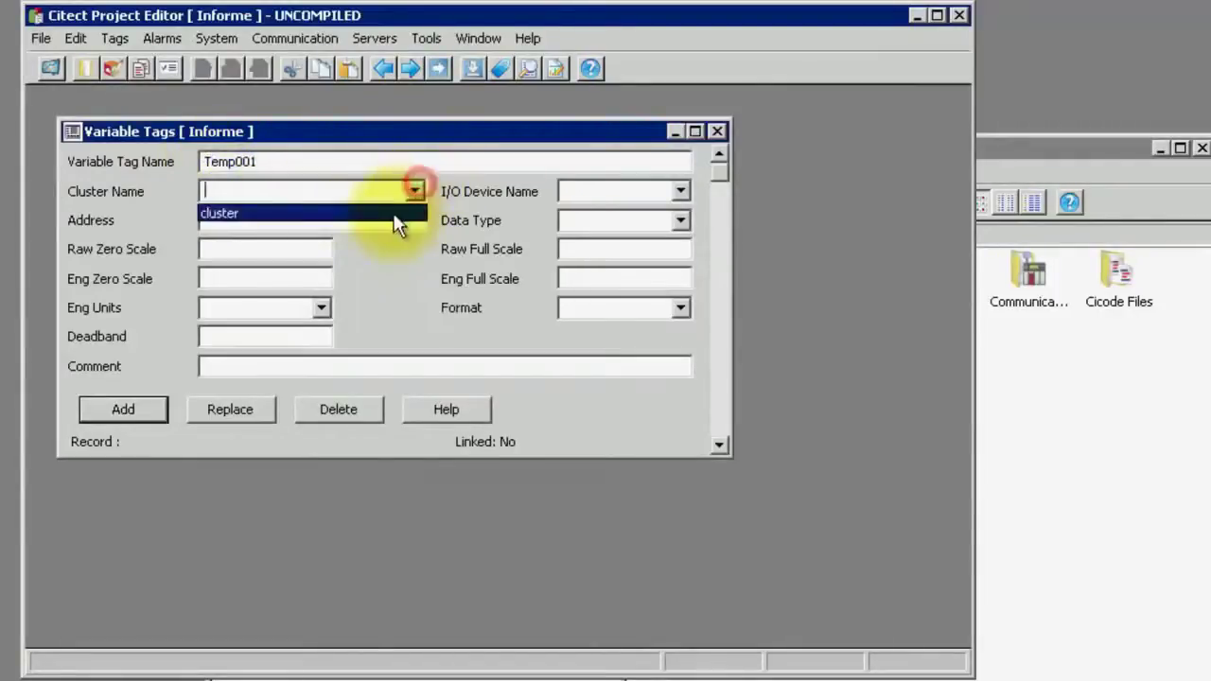
click(395, 216)
click(681, 191)
click(658, 211)
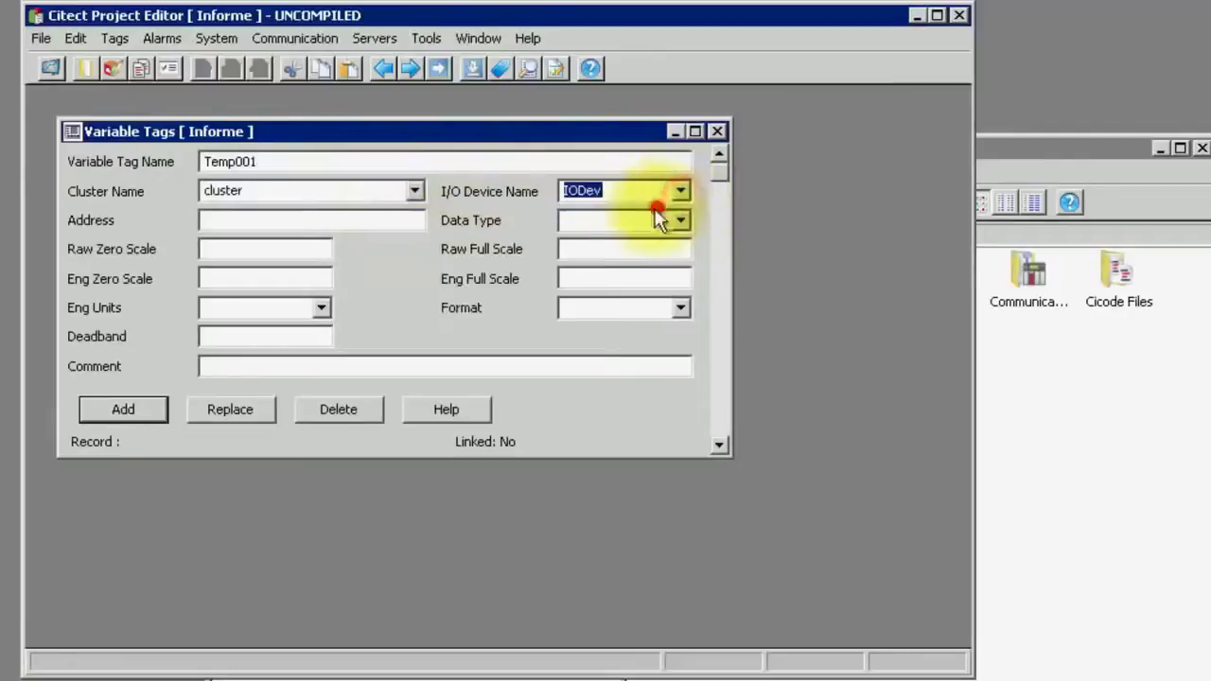
Give Temp001 address %mw101 and data type INT, and save it
click(254, 224)
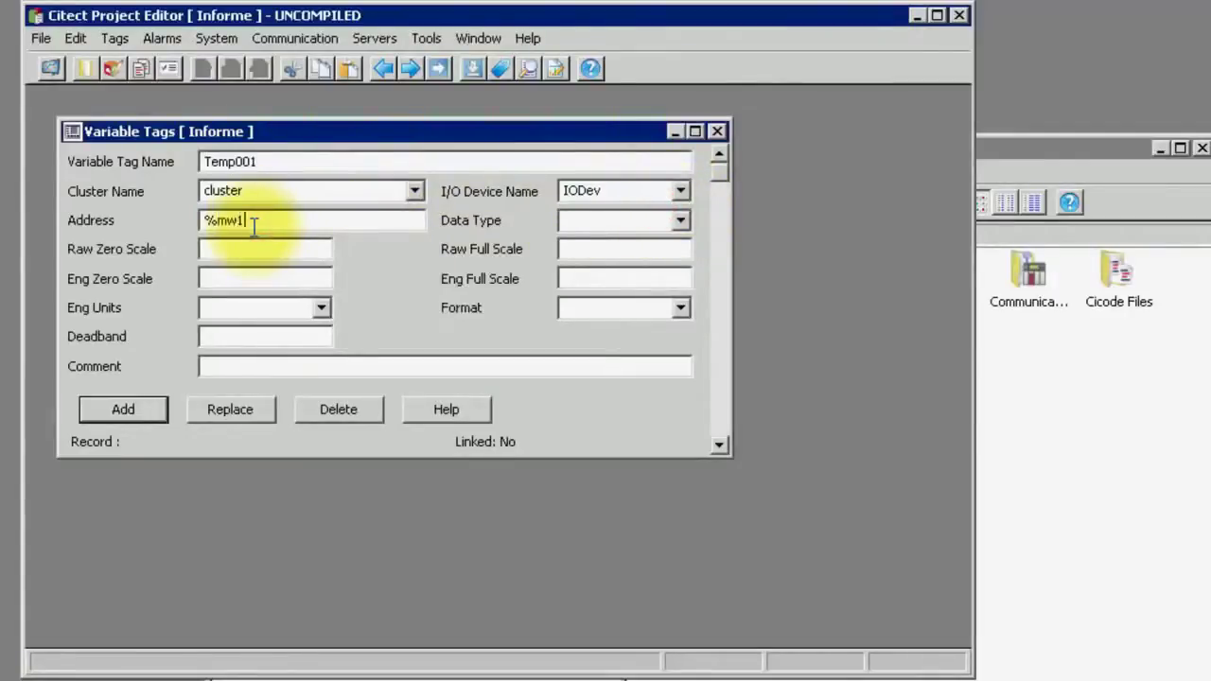
text(%mw1001)
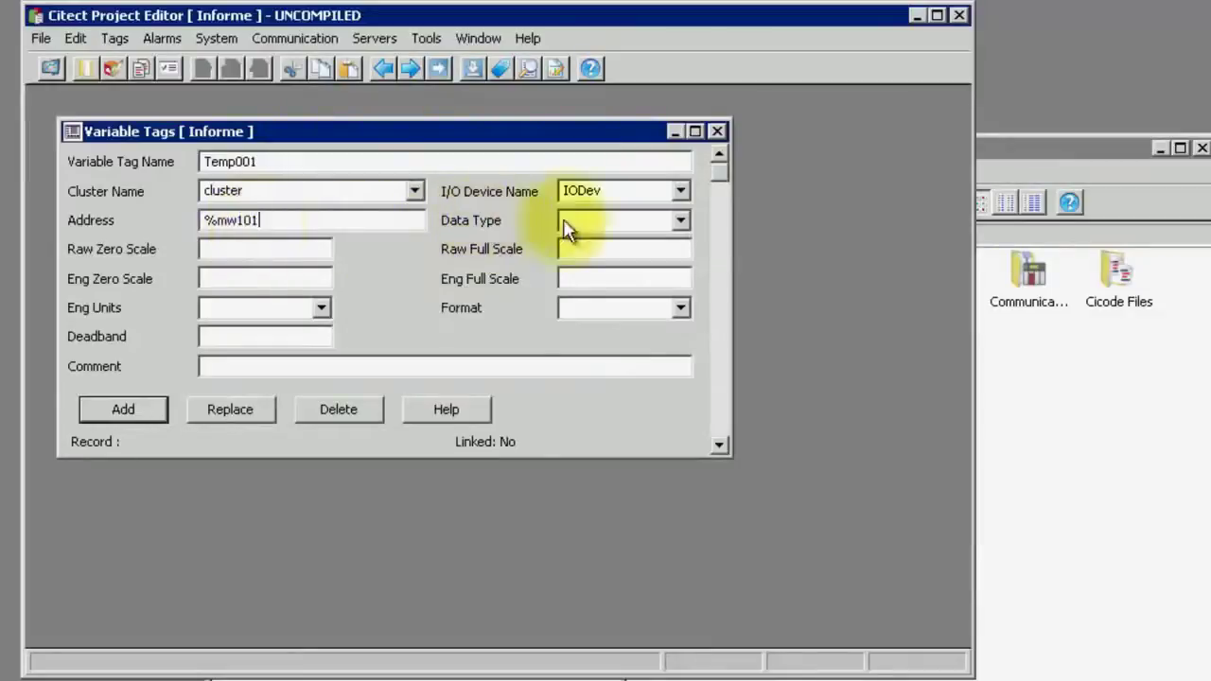
click(677, 223)
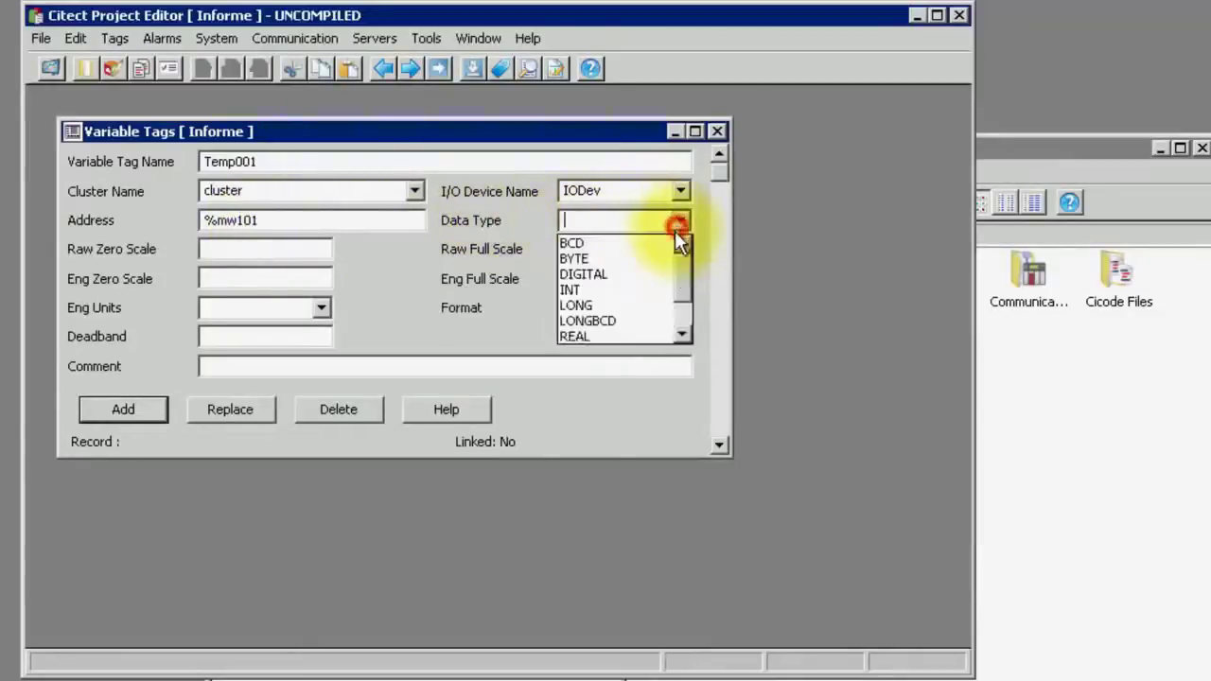
click(643, 289)
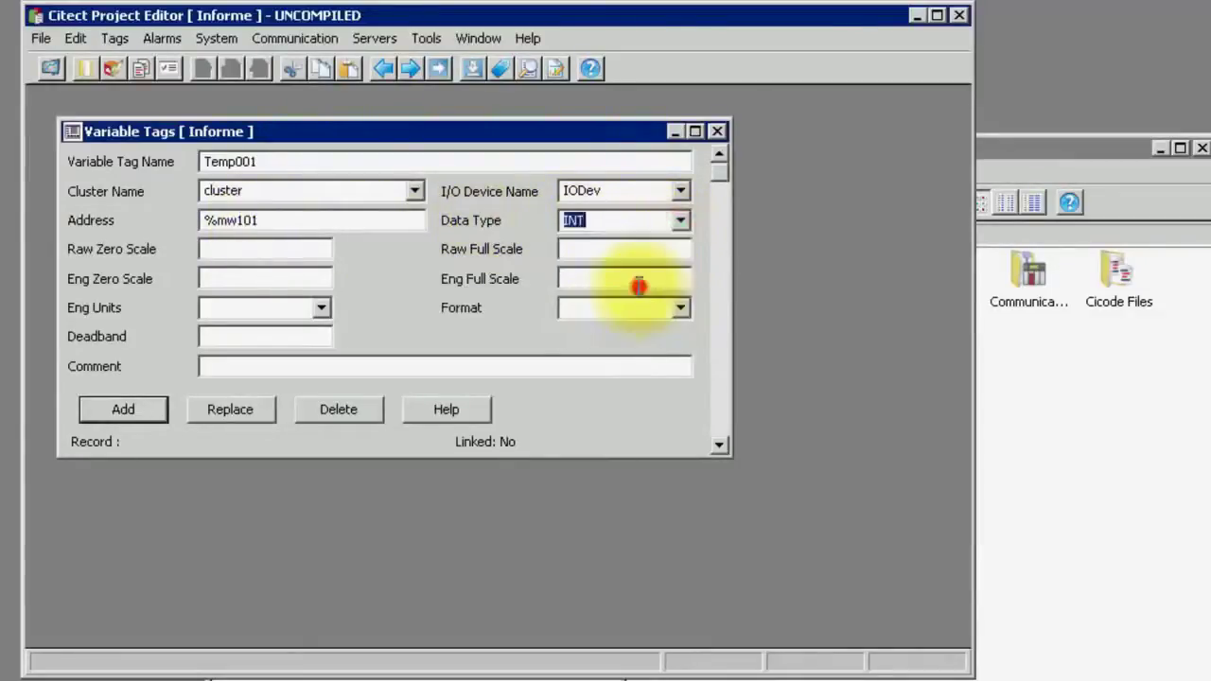
click(126, 410)
click(313, 162)
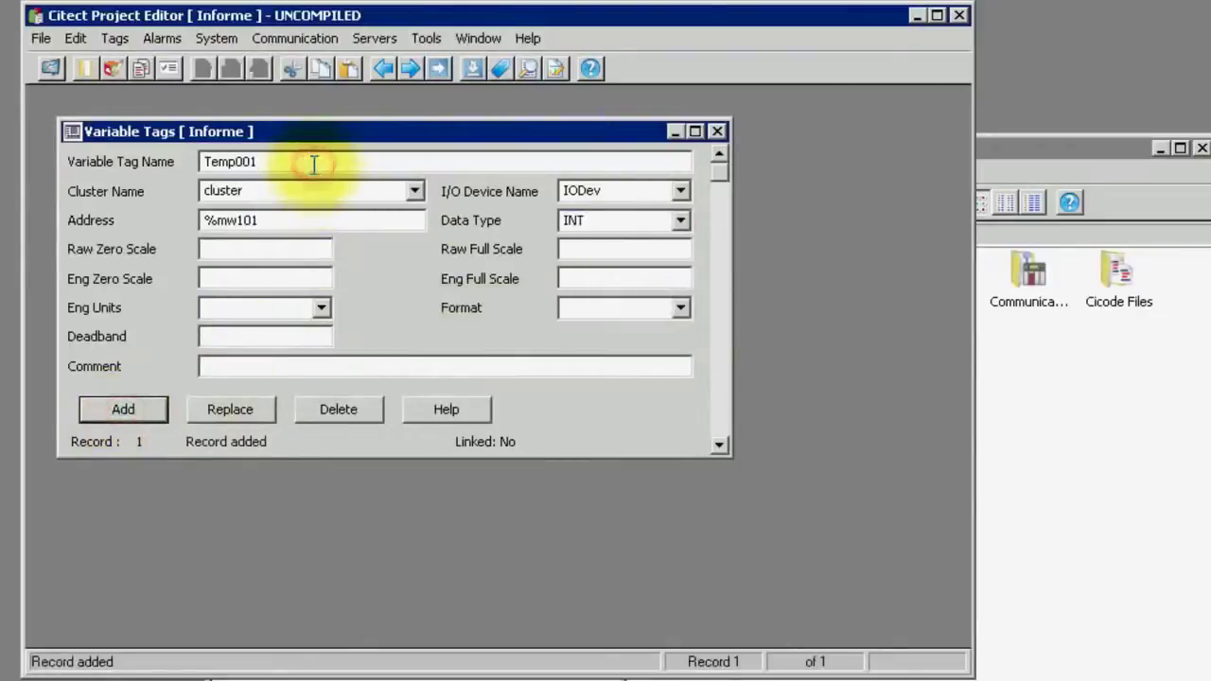
key(BackSpace)
Save variable tag Temp002 at address %mw102
text(2)
click(317, 227)
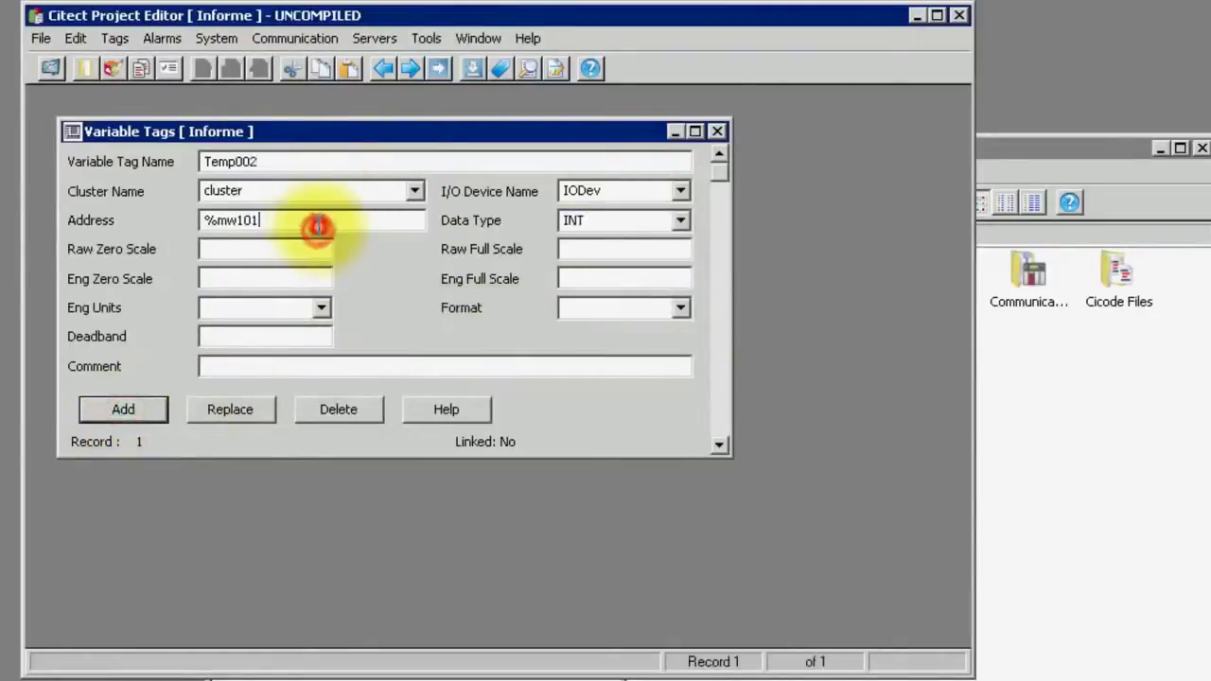
key(BackSpace)
text(2)
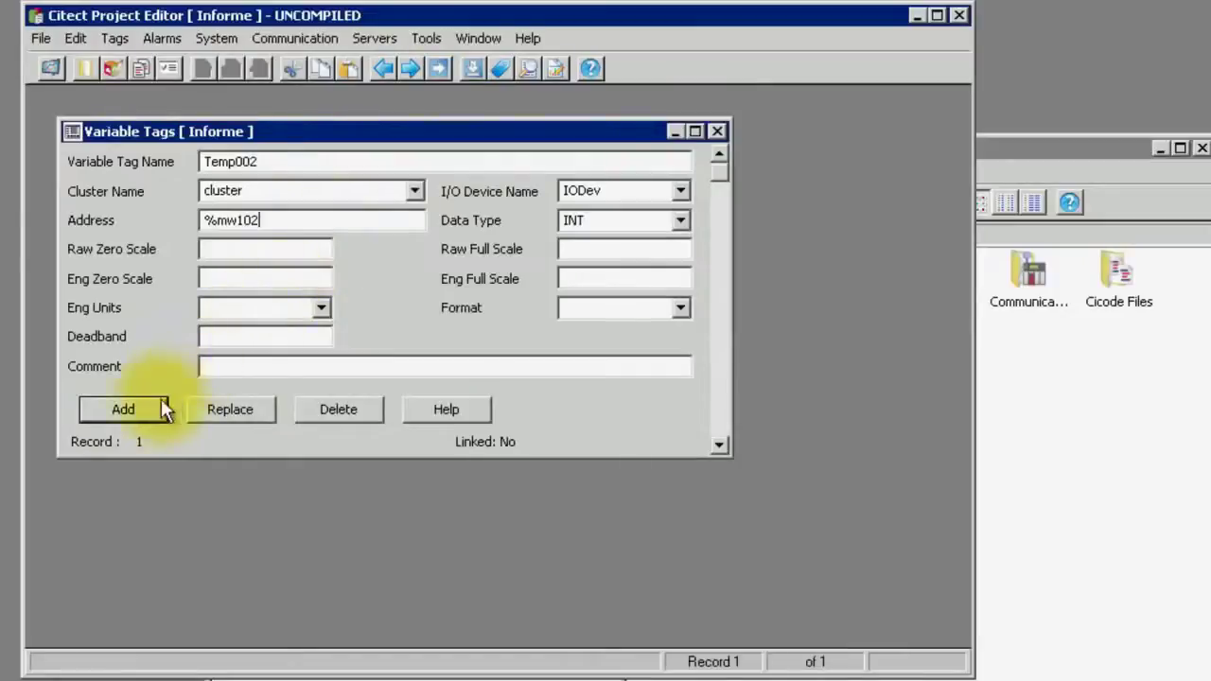
click(148, 401)
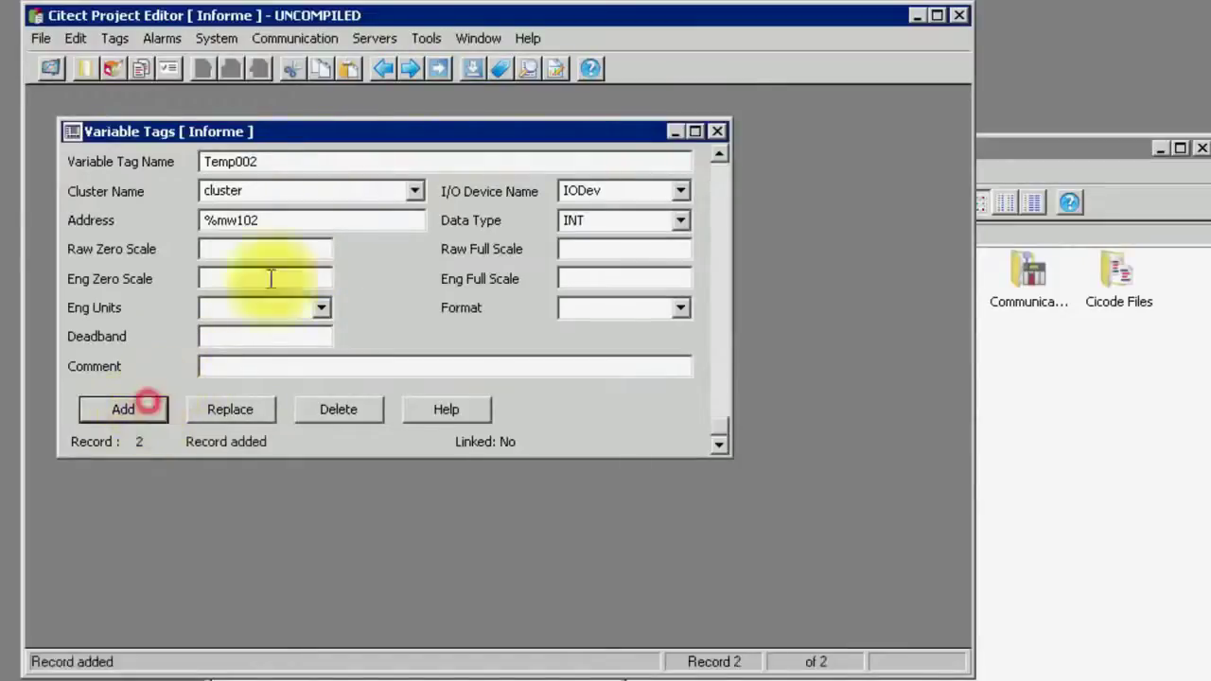
Save Temp003 at address %mw103 and close the Variable Tags form
click(317, 161)
key(BackSpace)
text(3)
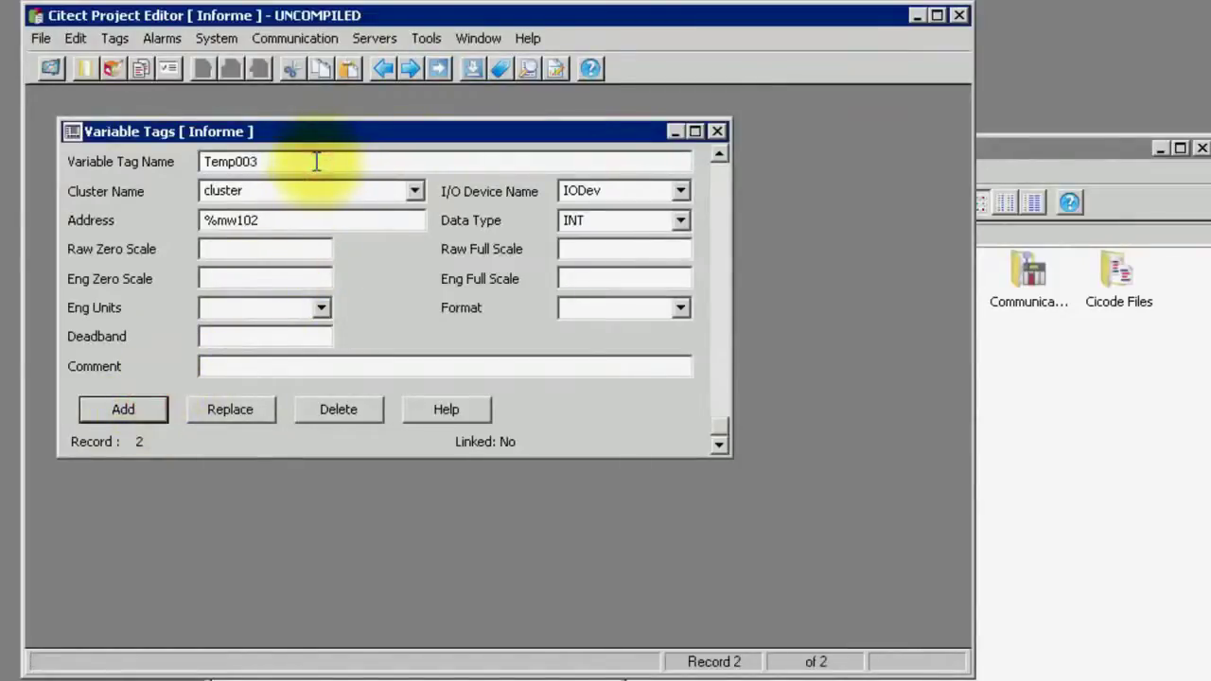
click(306, 212)
key(BackSpace)
text(3)
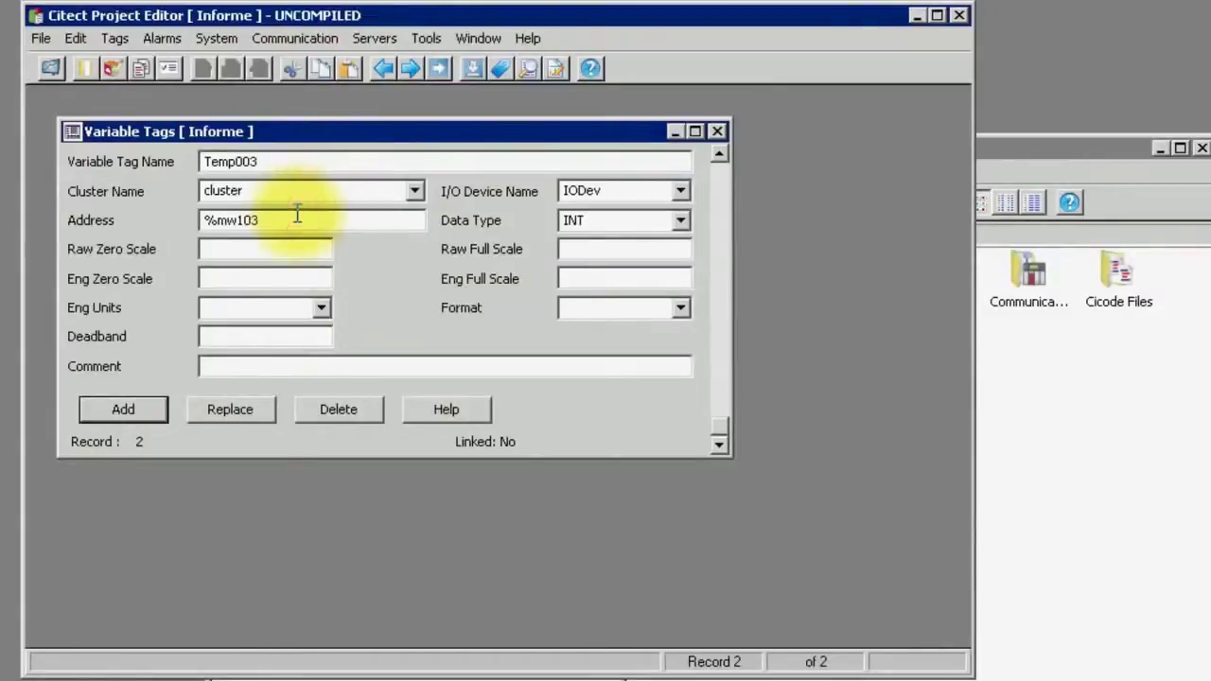
click(139, 404)
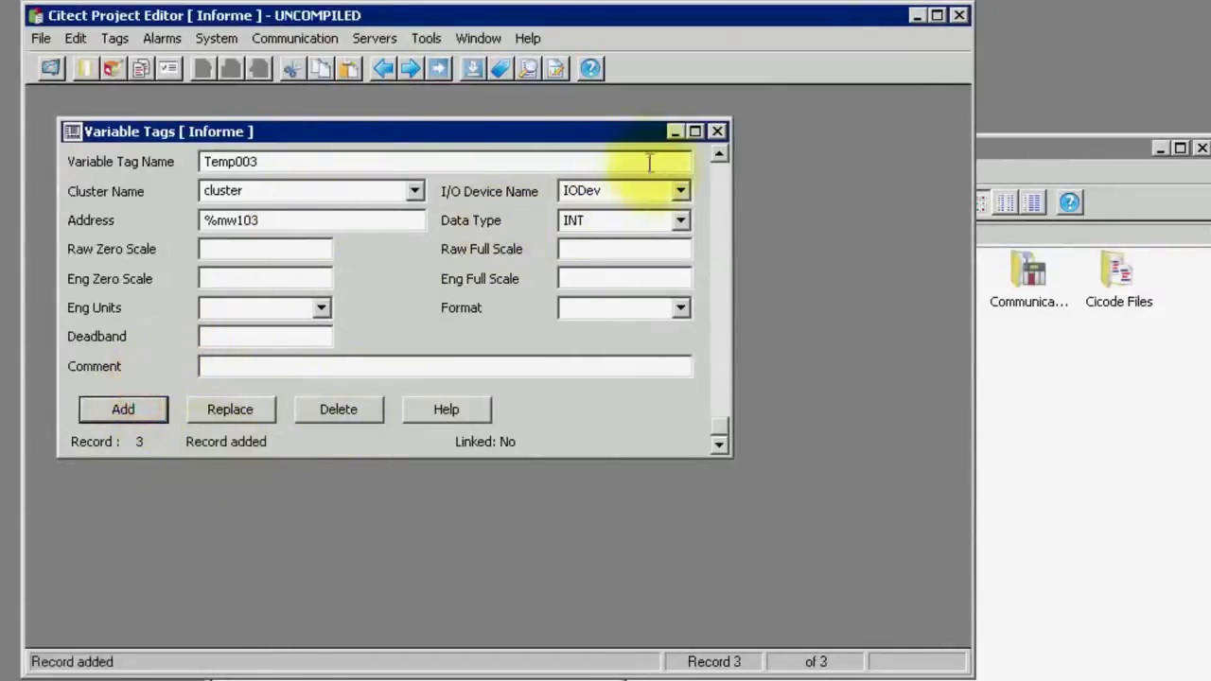
click(717, 132)
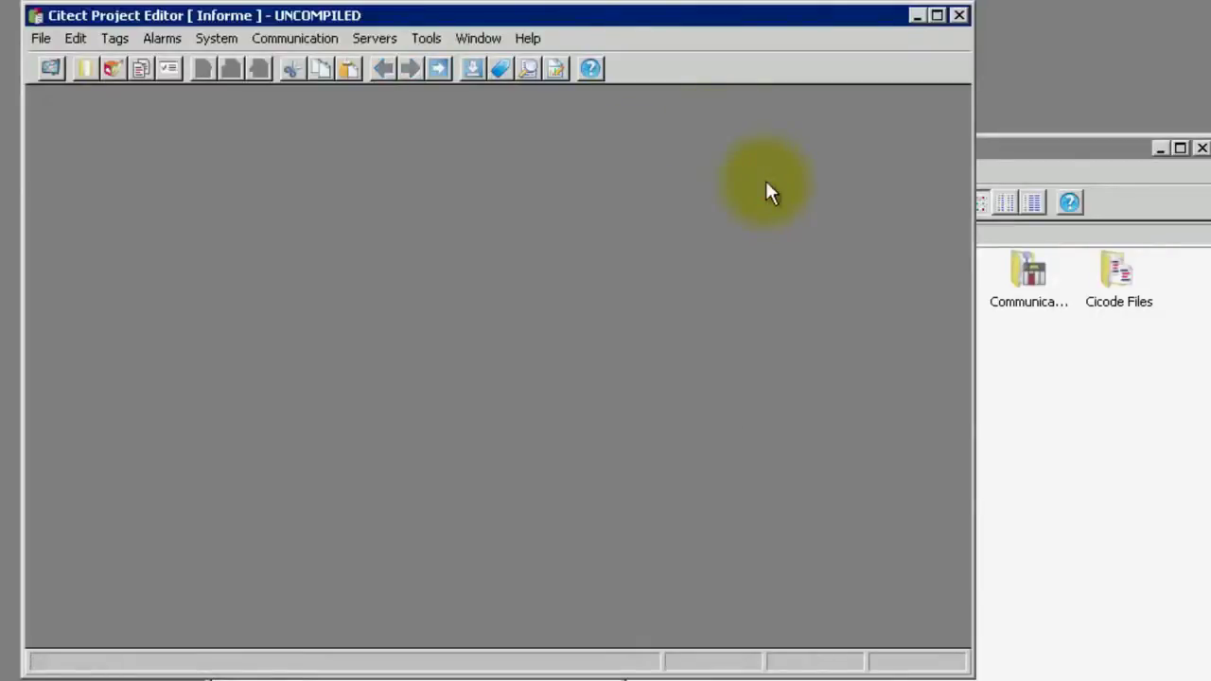
Start device InformeLog with log file [DATA]:Informe_rep.rtf
click(203, 38)
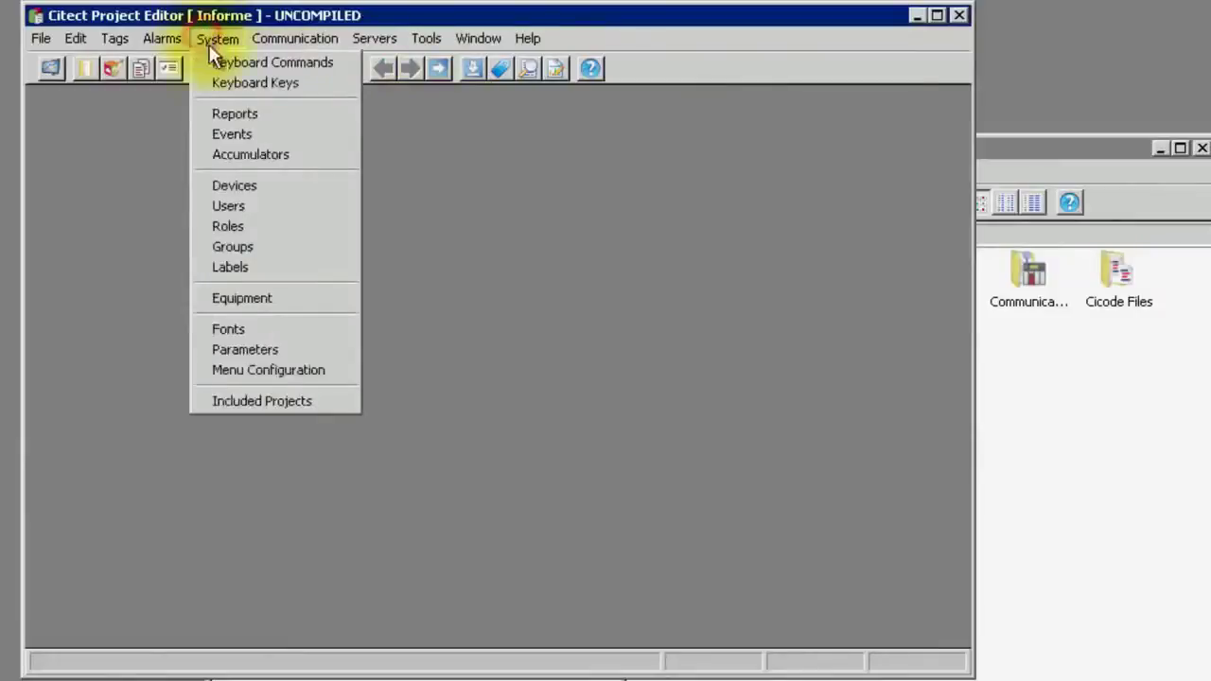
click(231, 185)
click(270, 236)
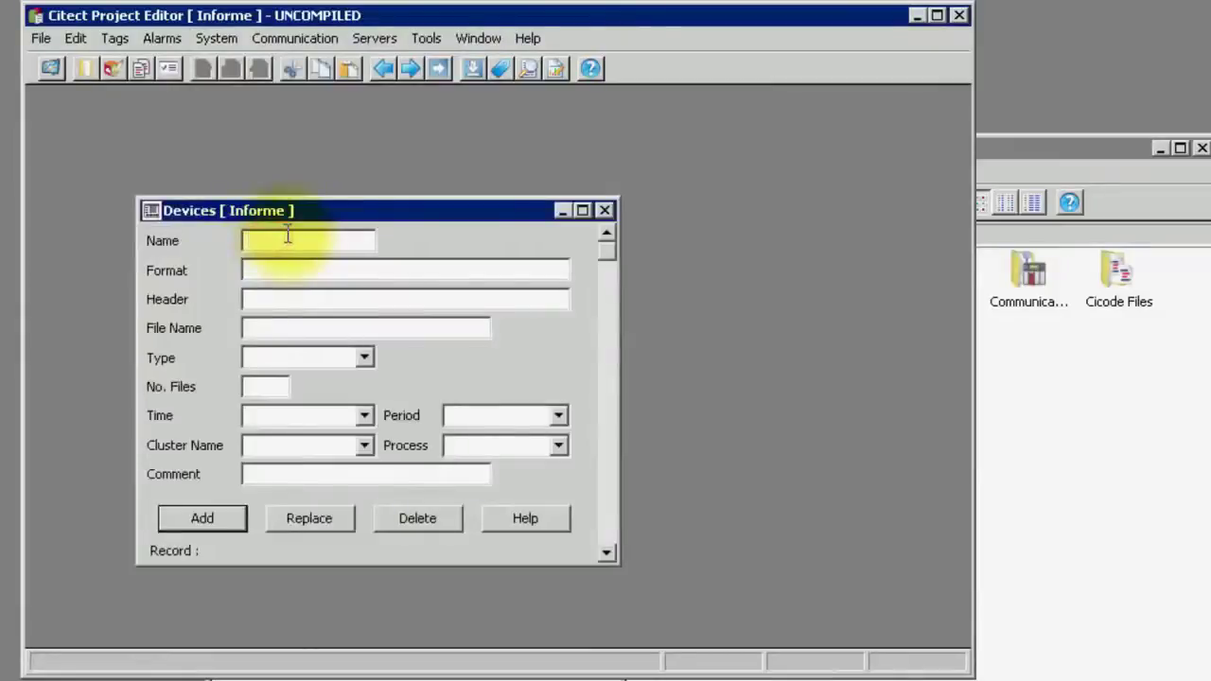
text(InformeLog)
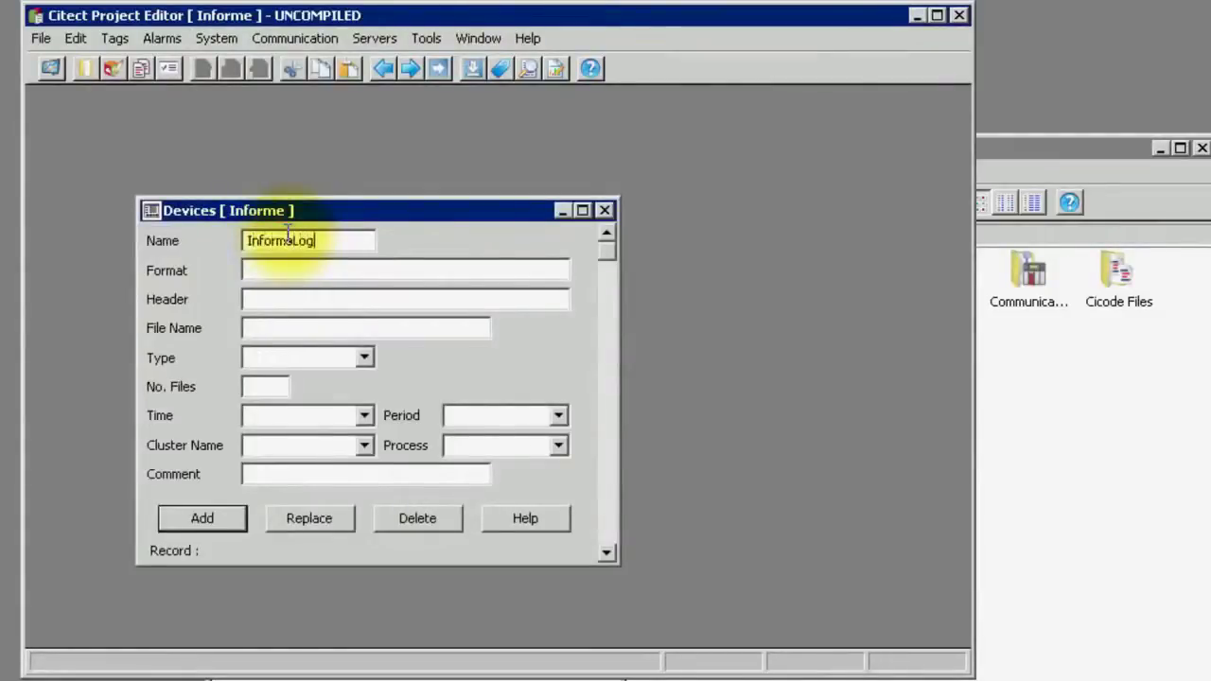
click(281, 299)
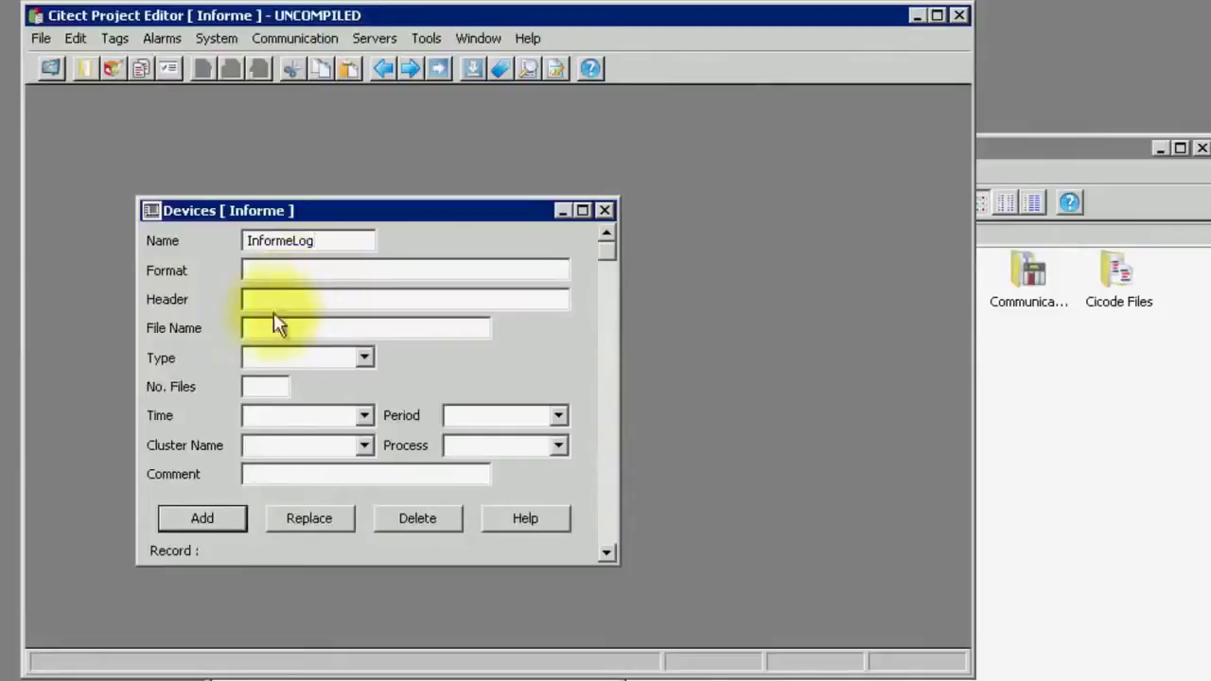
click(262, 327)
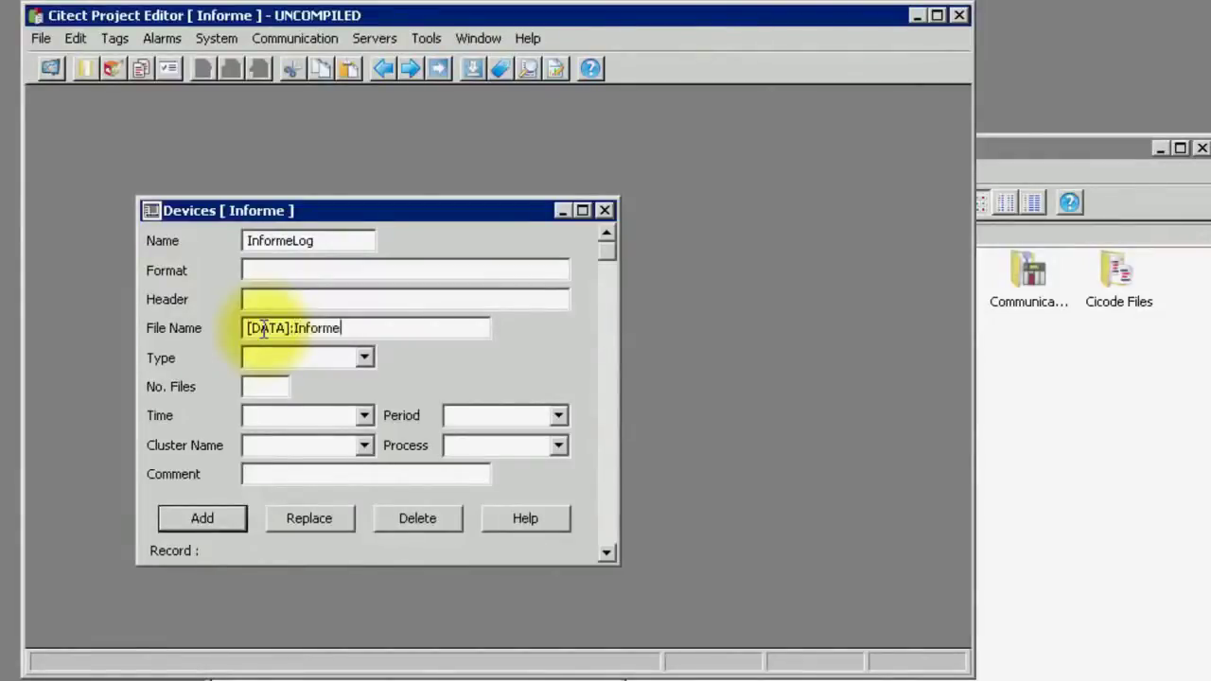
text(_rep.rtf)
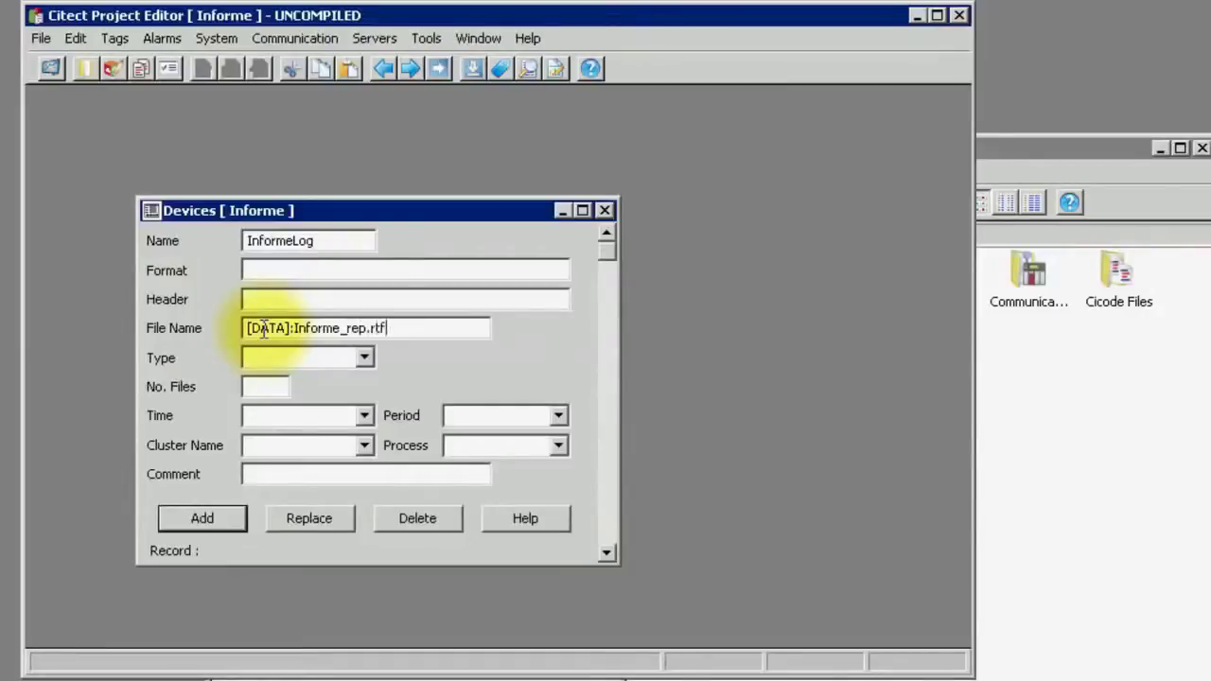
Make InformeLog type ASCII_DEV with -1 files and comment Informe, save, and close
click(365, 356)
click(343, 379)
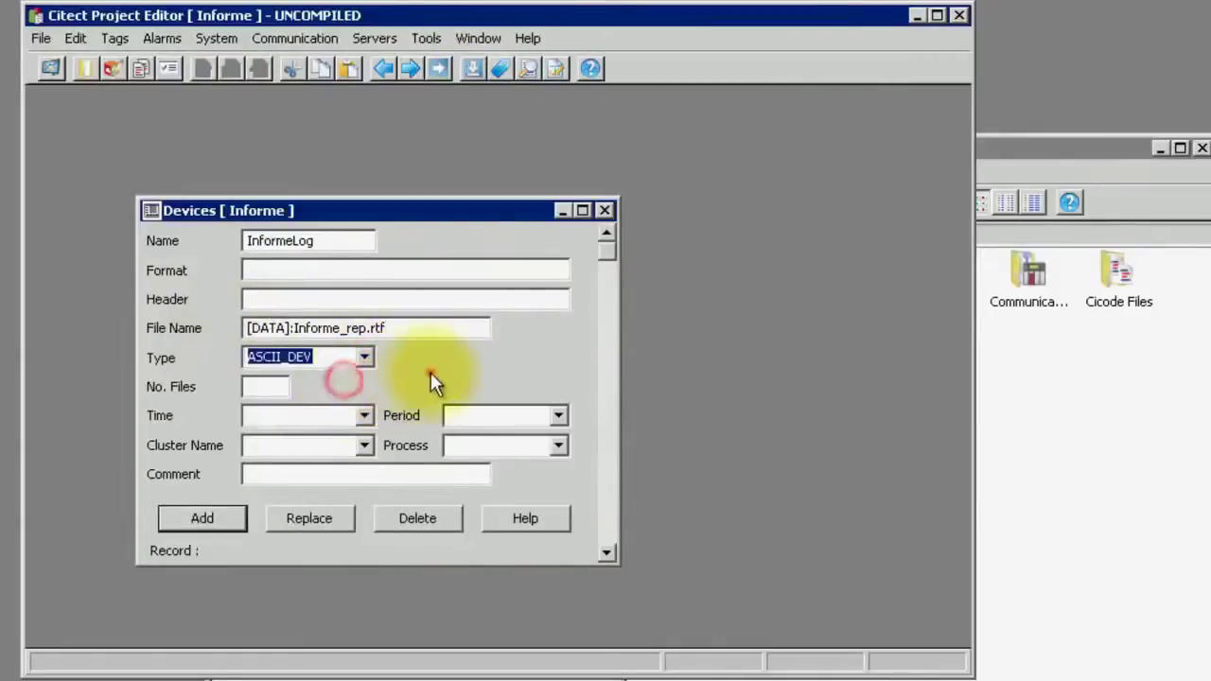
click(267, 385)
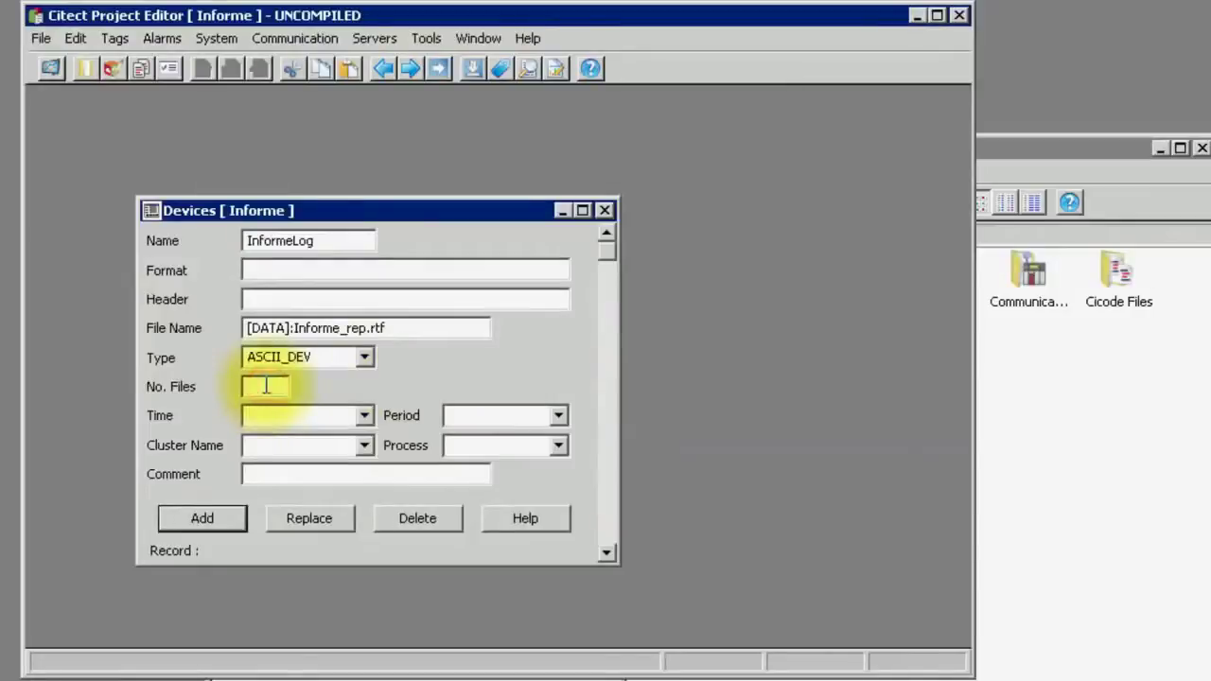
text(-1)
click(295, 474)
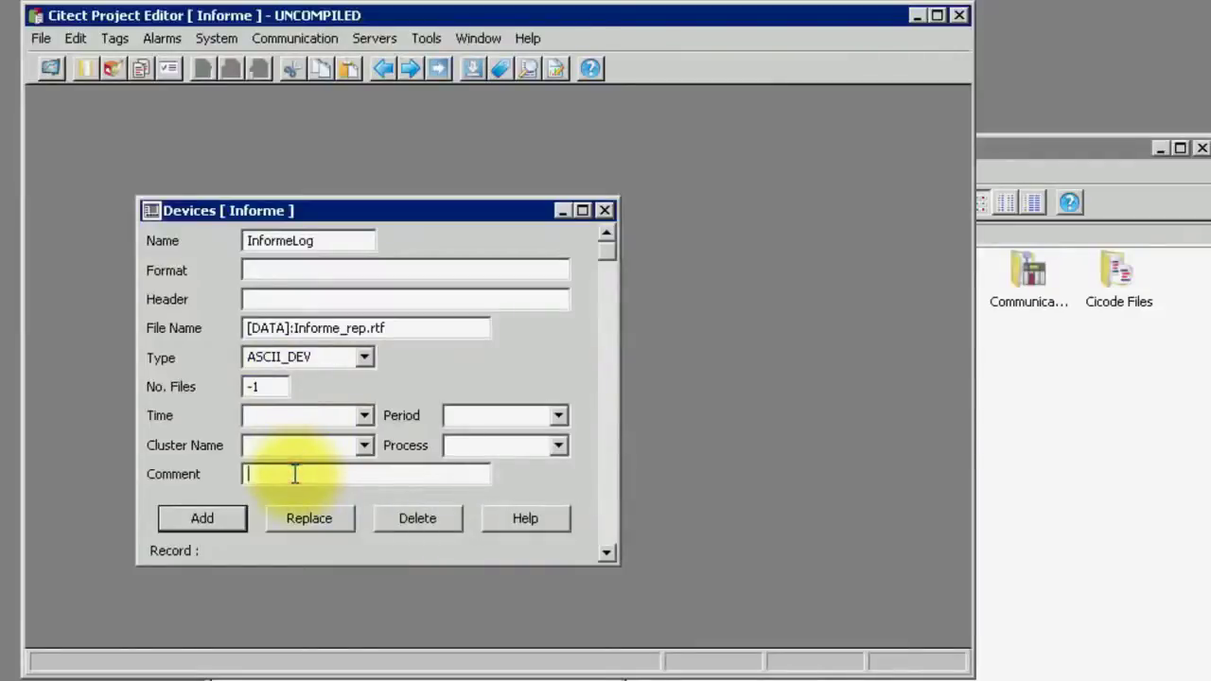
text(Informe)
click(206, 514)
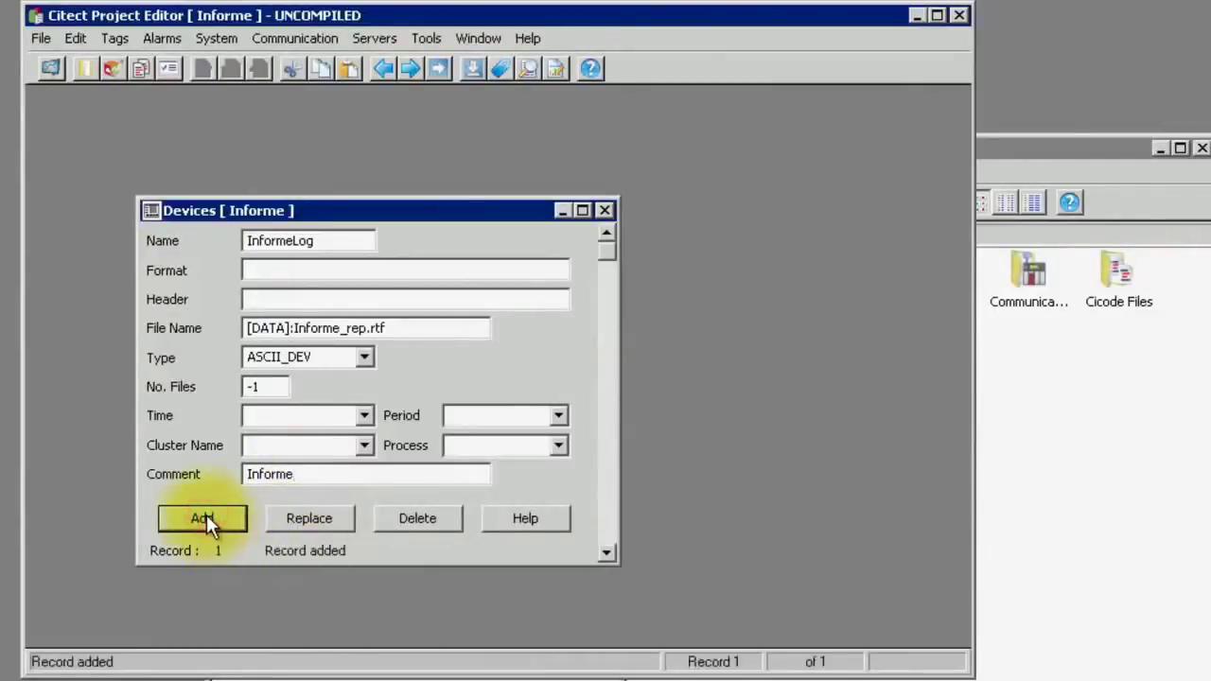
click(604, 209)
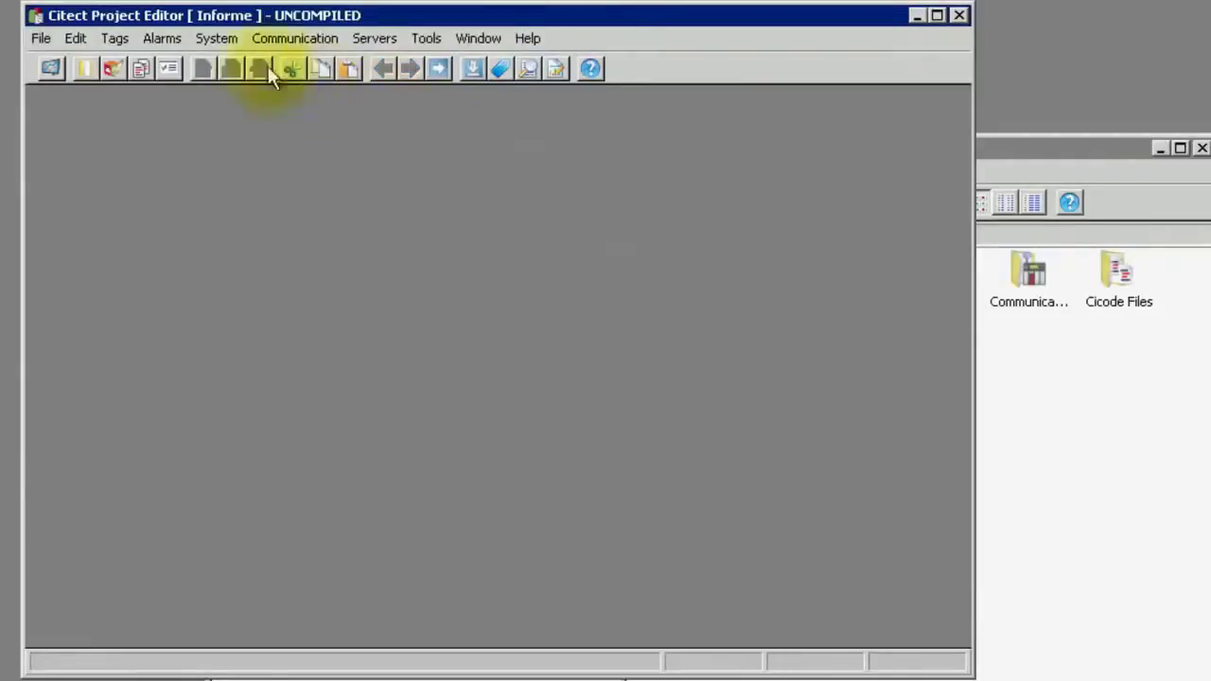
Start report Informe on cluster with format file Informe.rtf
click(205, 38)
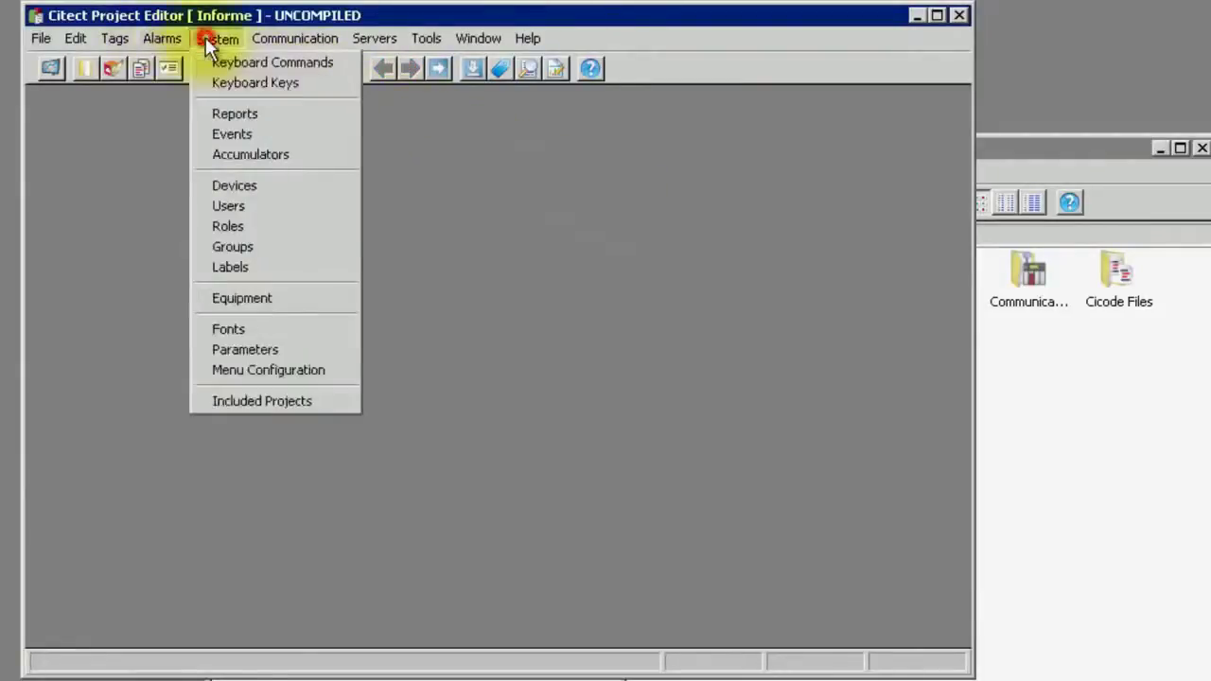
click(229, 115)
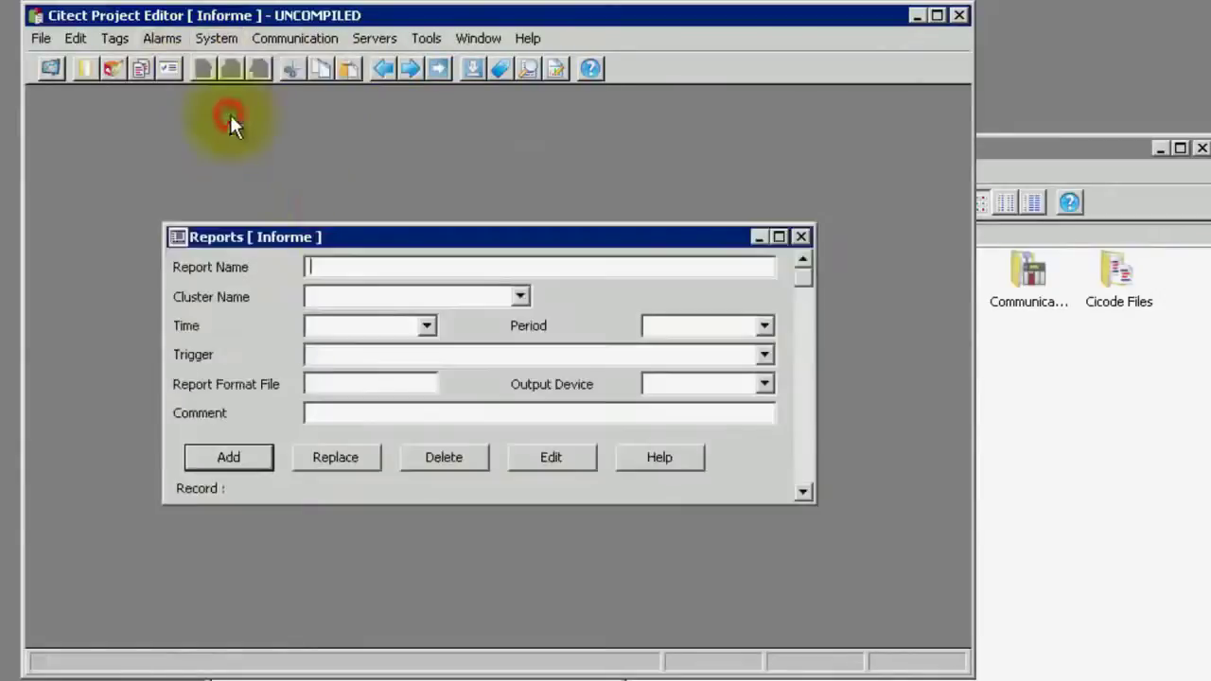
click(344, 265)
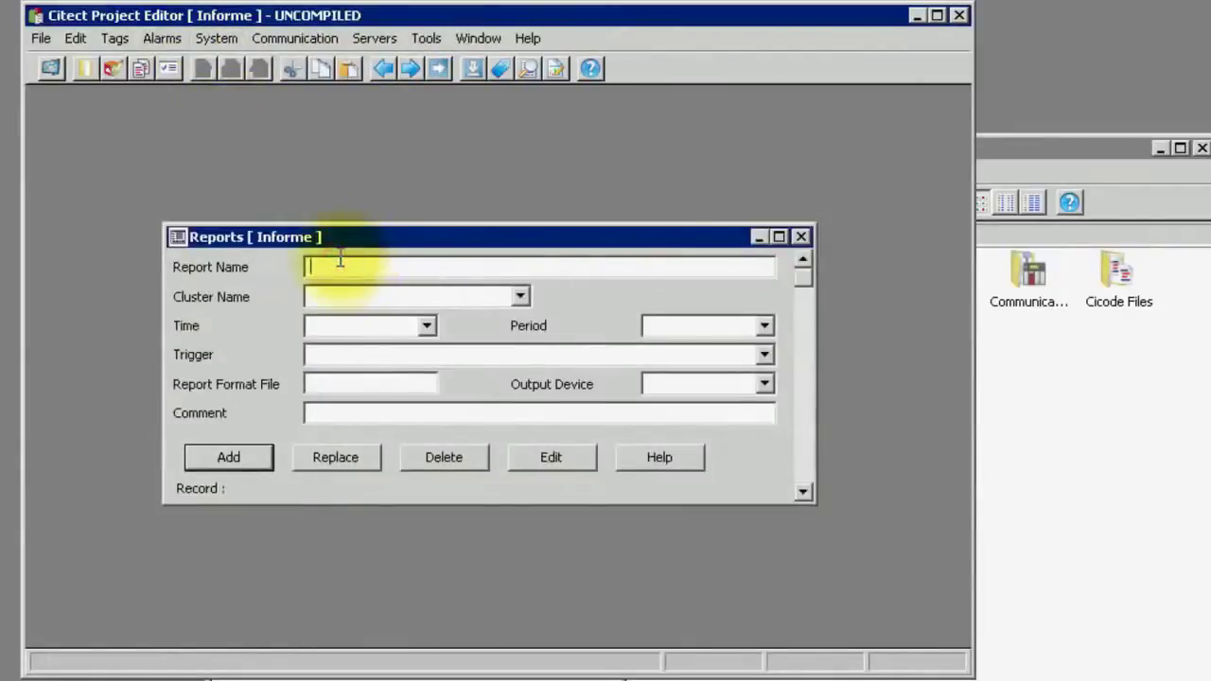
text(Informe)
click(520, 296)
click(499, 318)
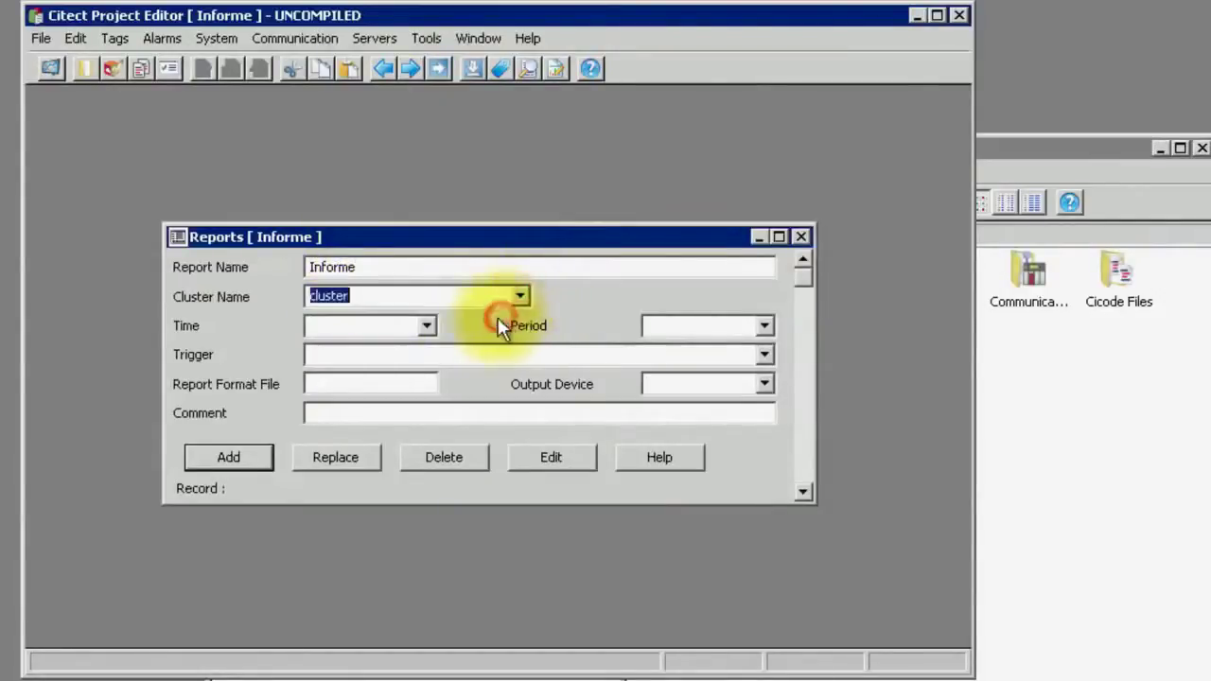
click(405, 382)
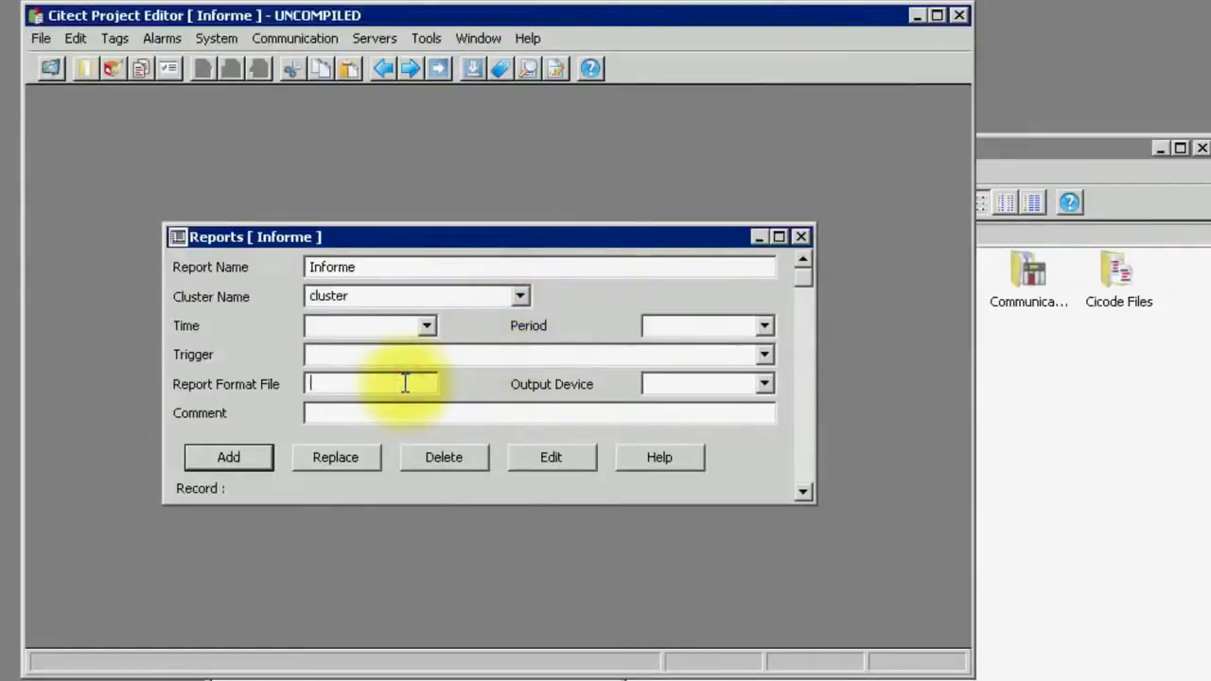
text(Infor)
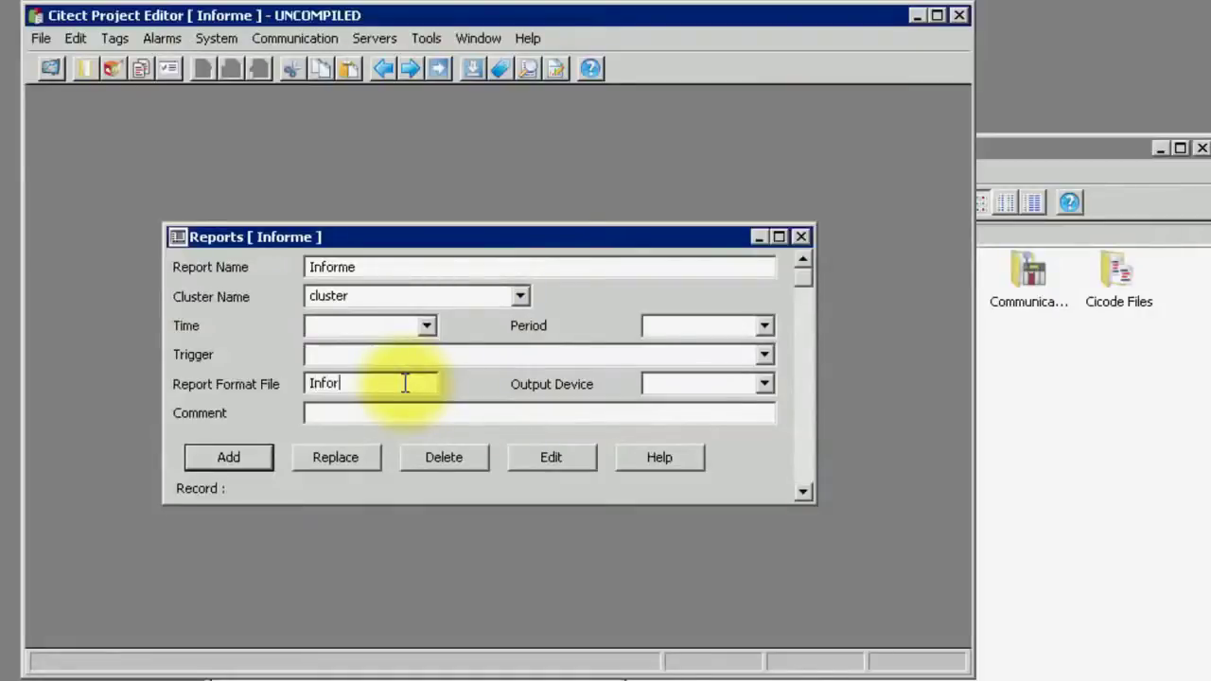
text(me.rtf)
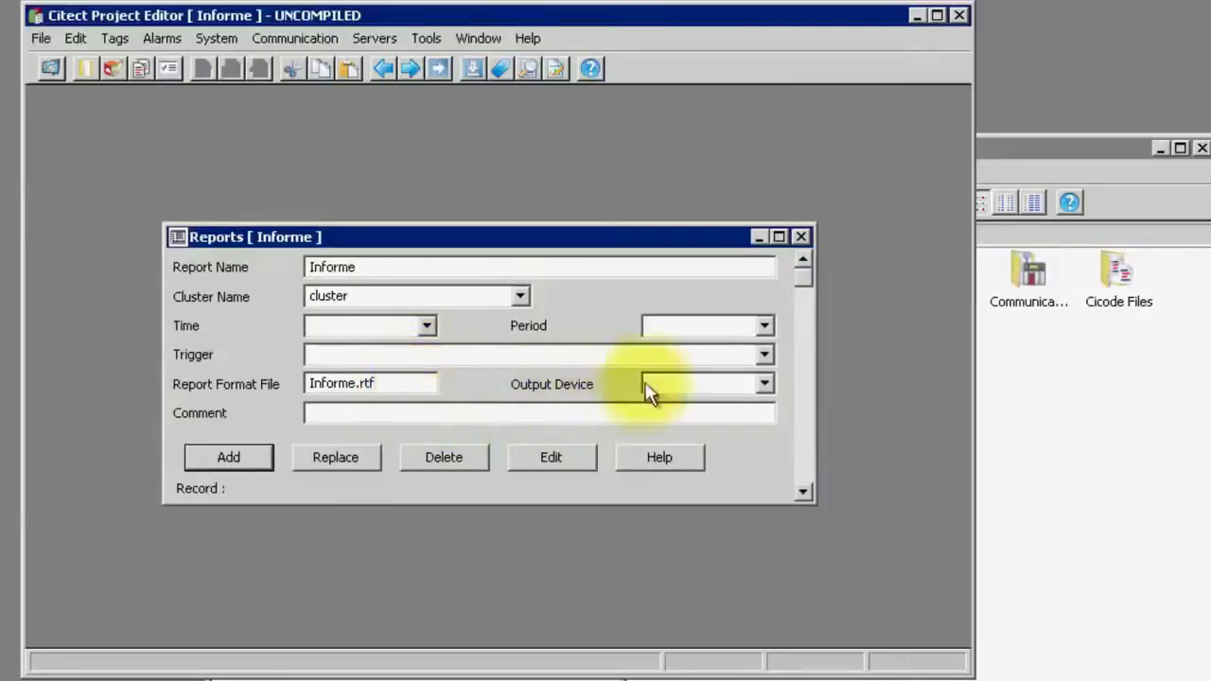
Send the report's output to InformeLog, save it, and open Informe.rtf for editing
click(763, 385)
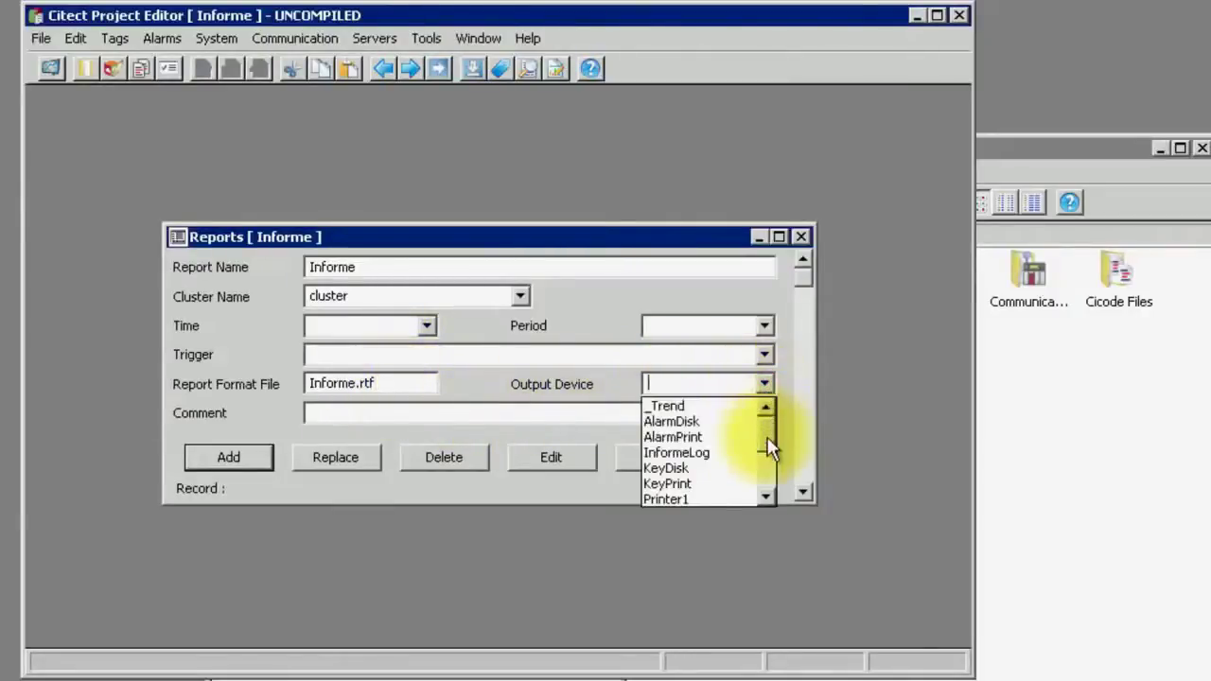
click(724, 452)
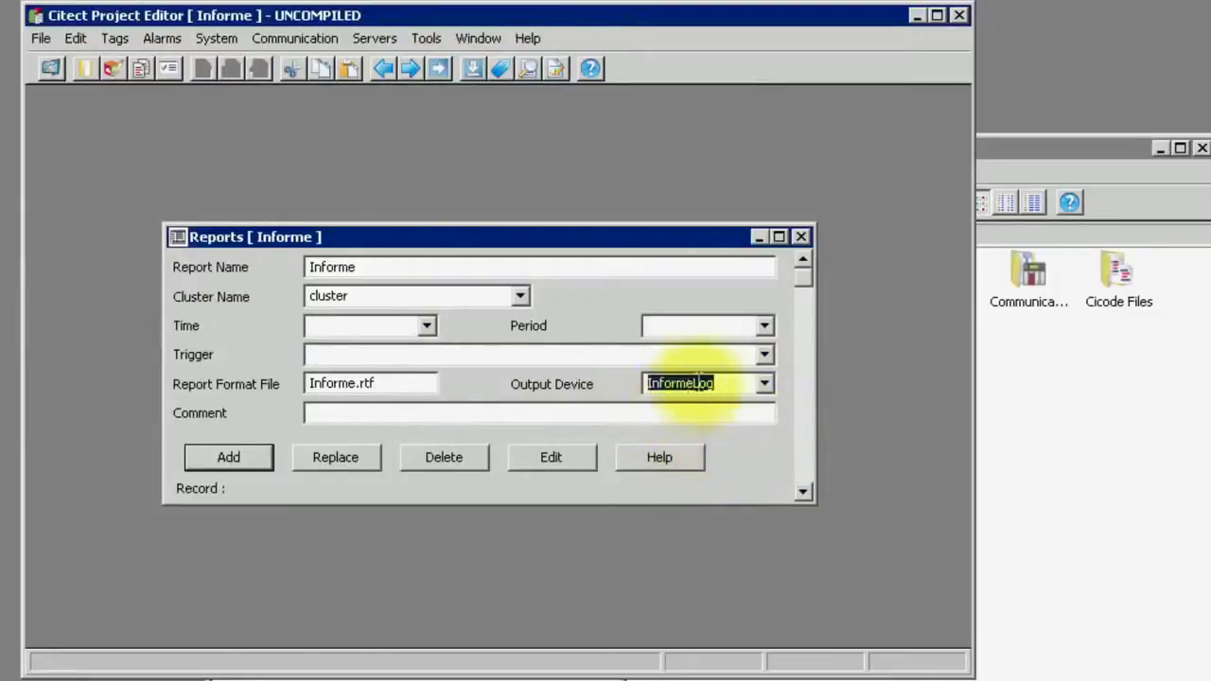
click(238, 453)
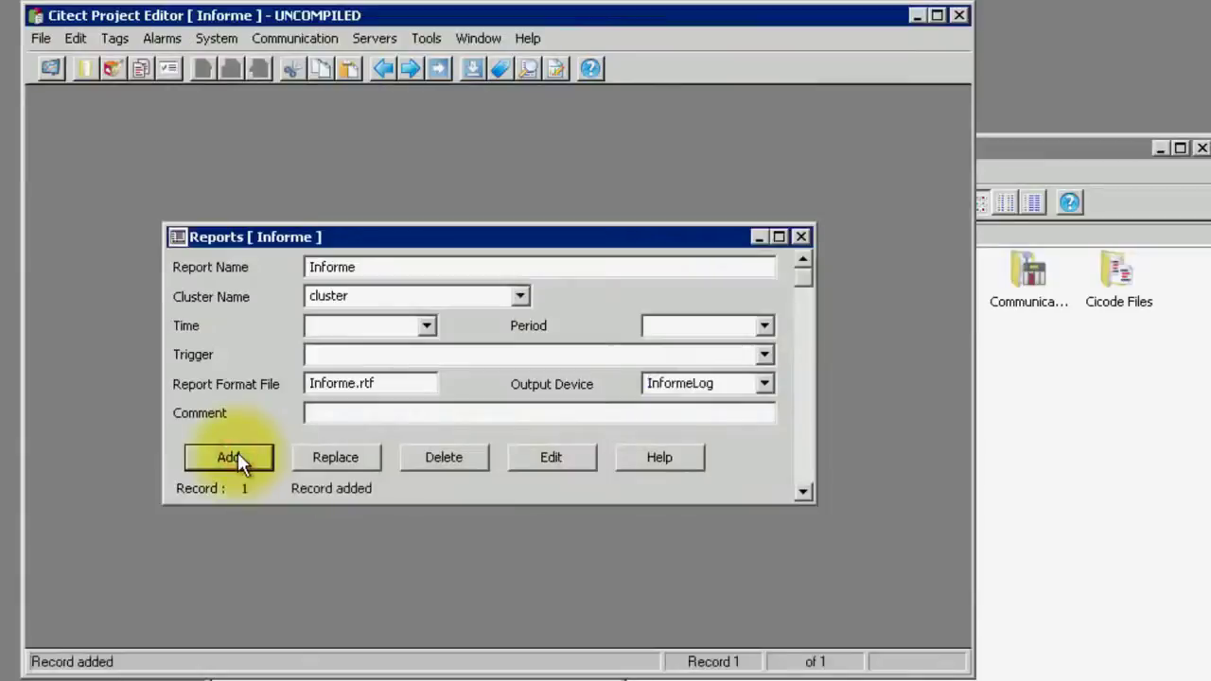
click(579, 461)
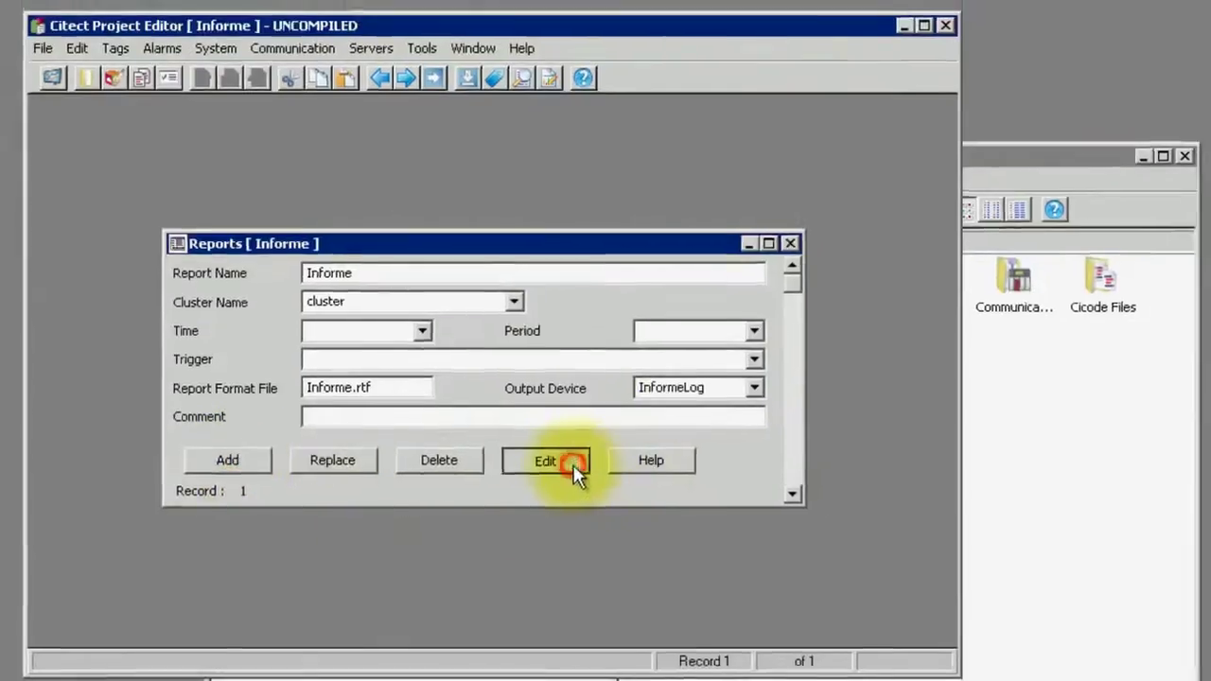
Type the heading 'INFORME - Schneider Electric CCT' and format it as 18-point green text
text(In)
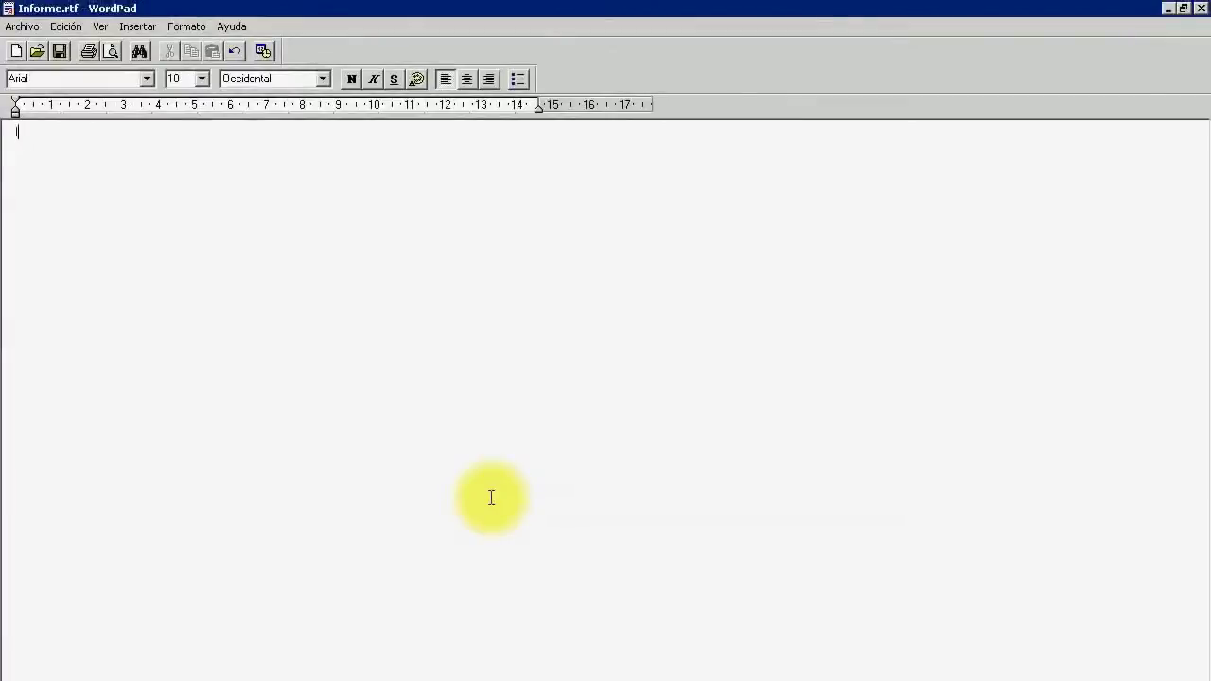
text(INFORME - Sch)
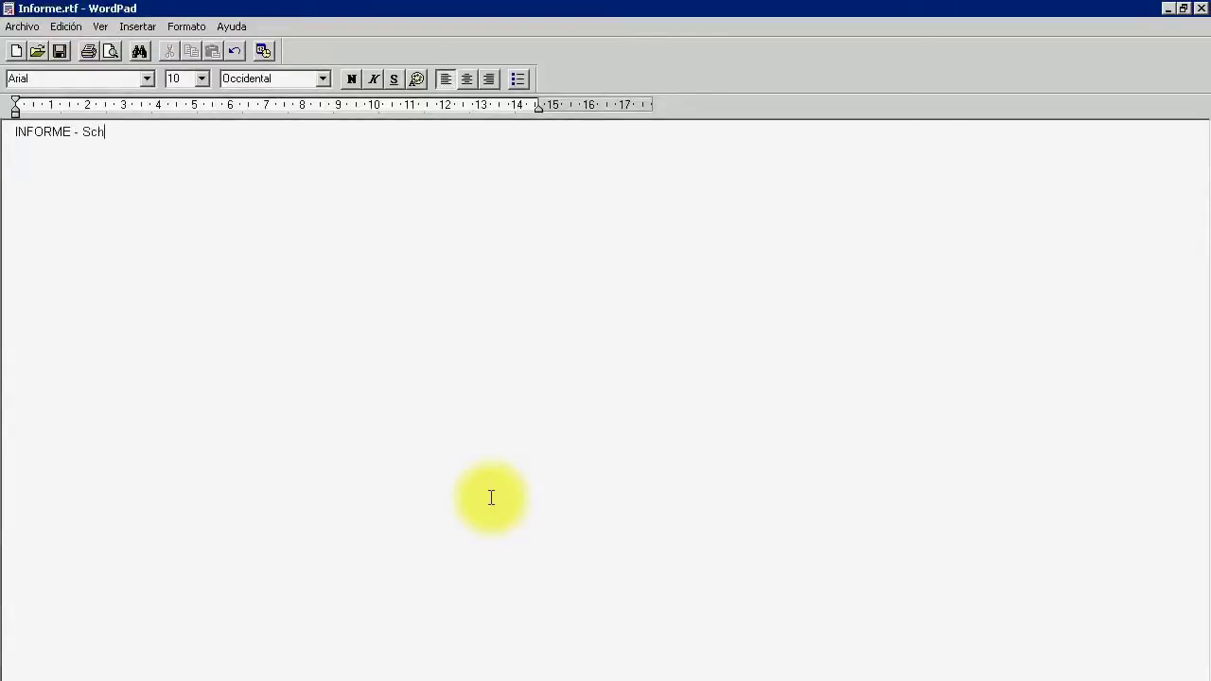
text(neider Electric CCT -)
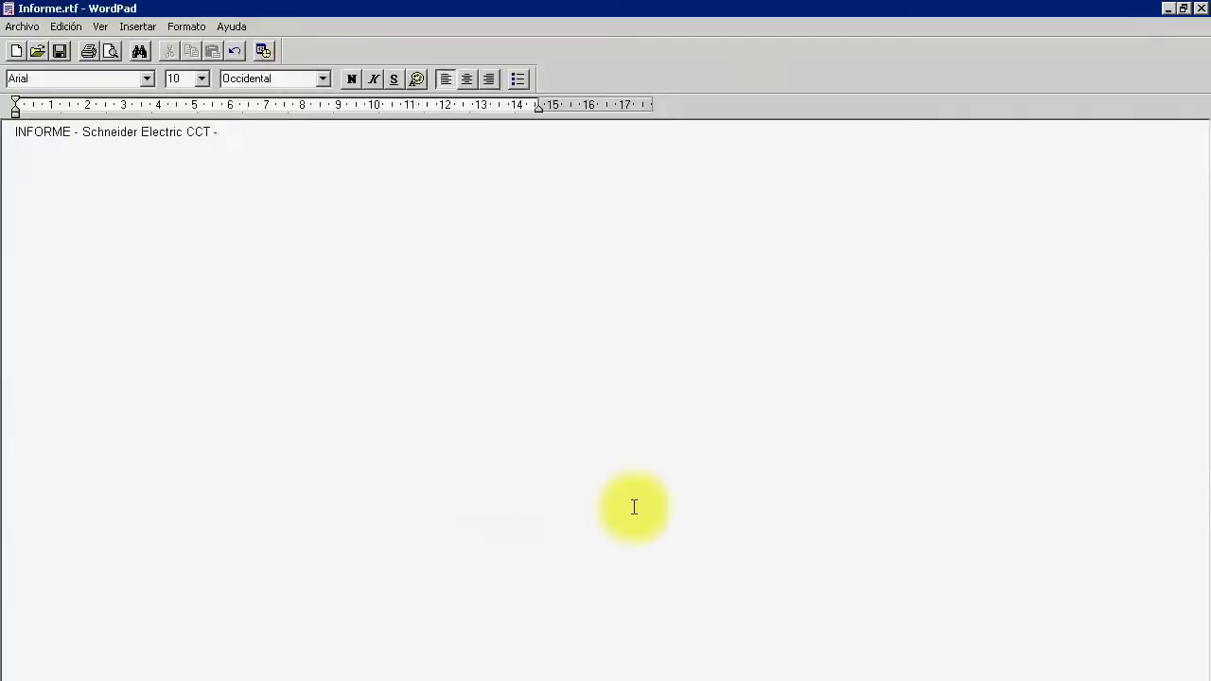
drag(243, 132, 44, 137)
click(201, 80)
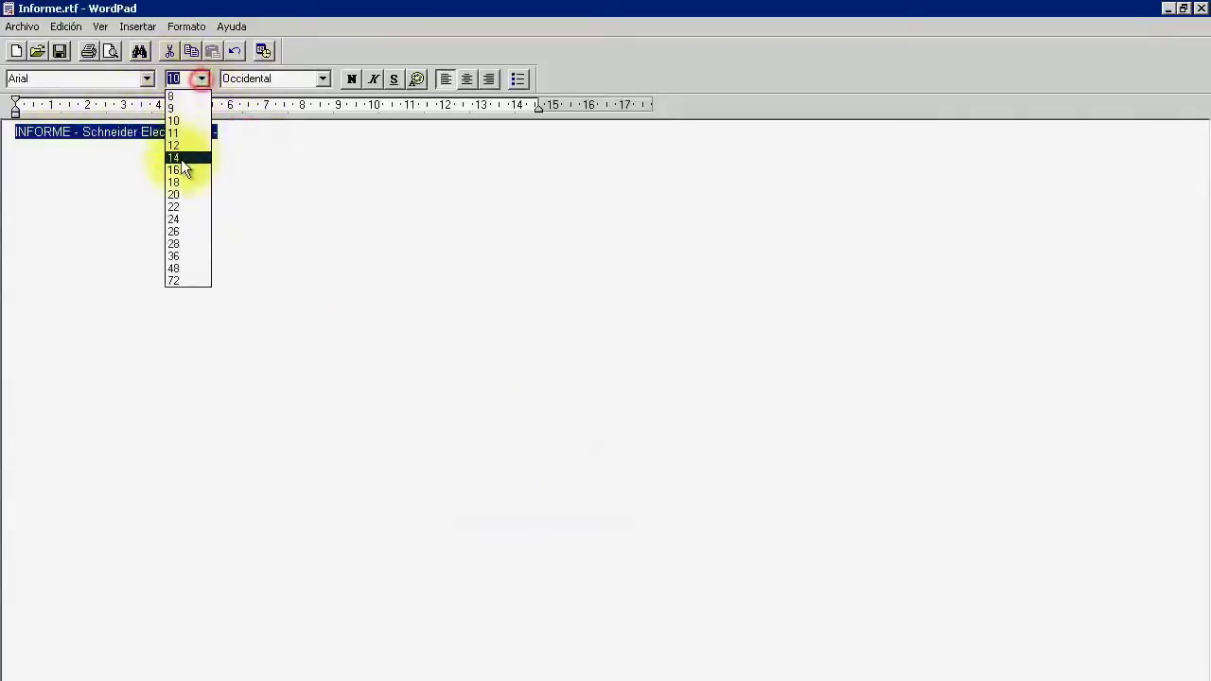
click(186, 179)
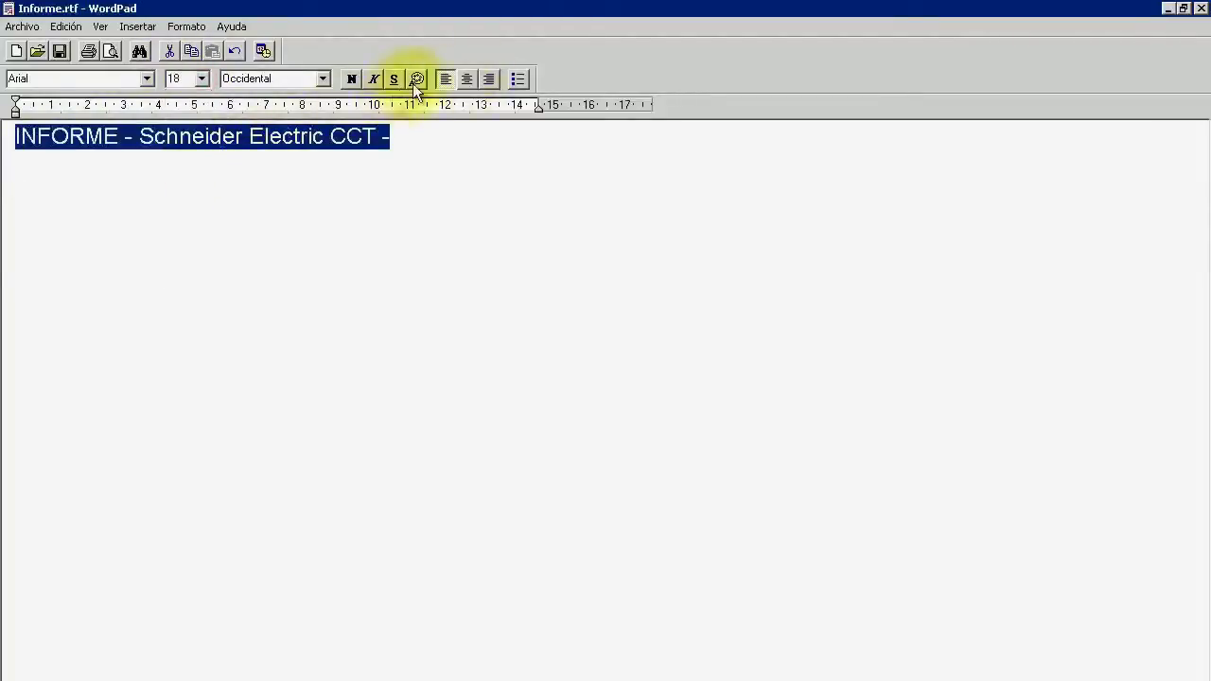
click(415, 82)
click(436, 132)
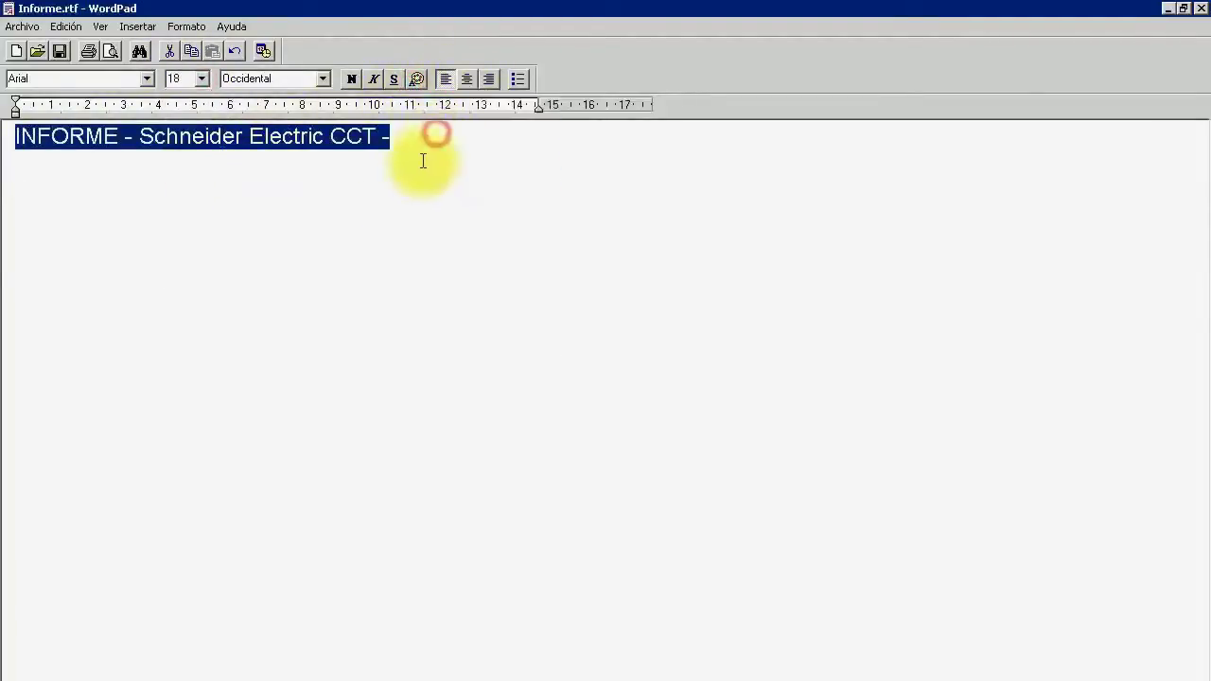
click(421, 155)
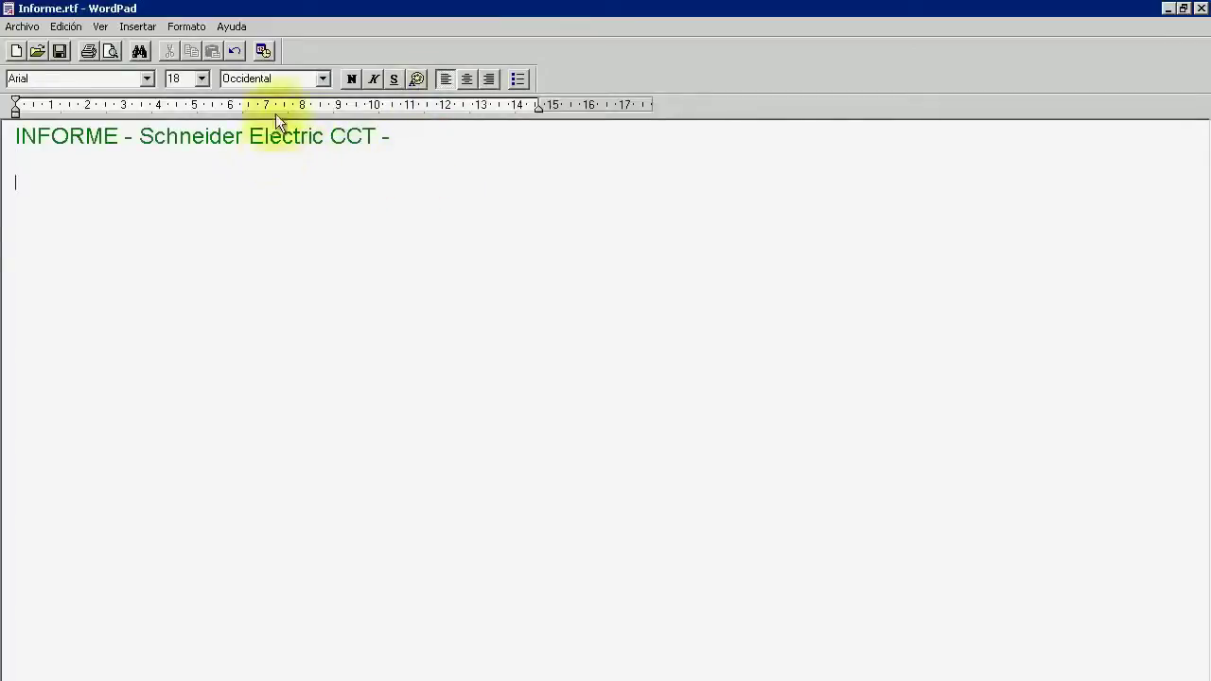
Set the body to 12 pt, paste the date, time and Temp001–Temp003 lines, and save Informe.rtf
click(201, 78)
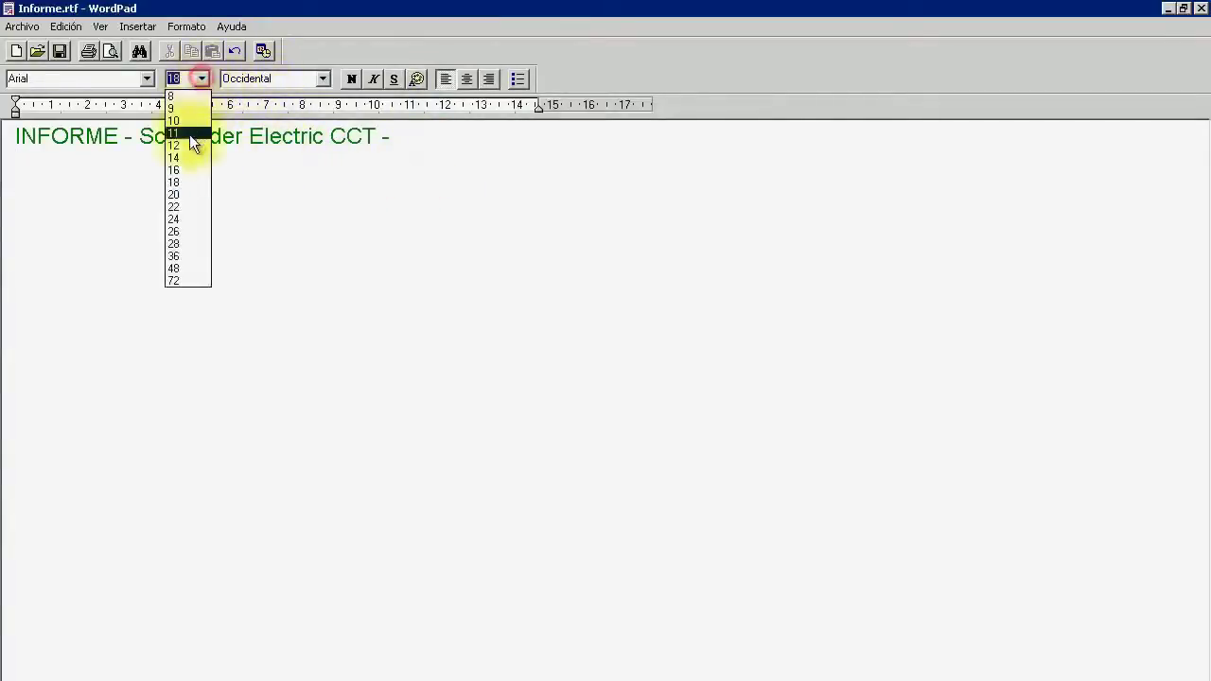
click(189, 147)
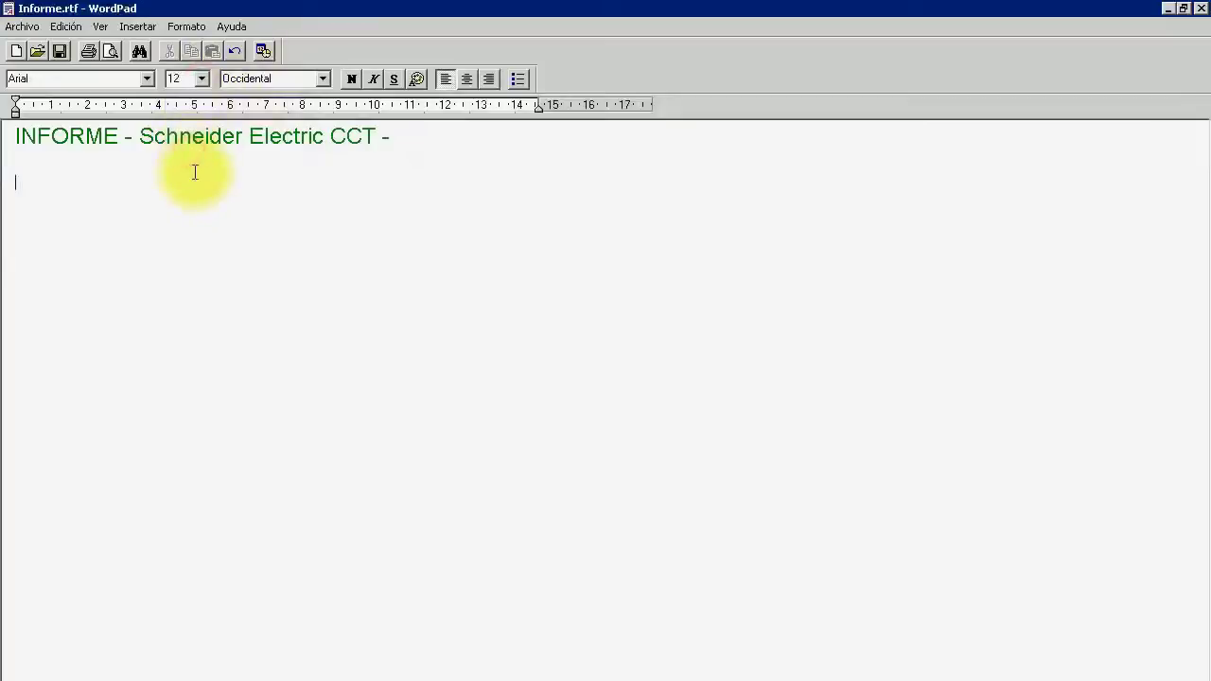
key(ctrl+v)
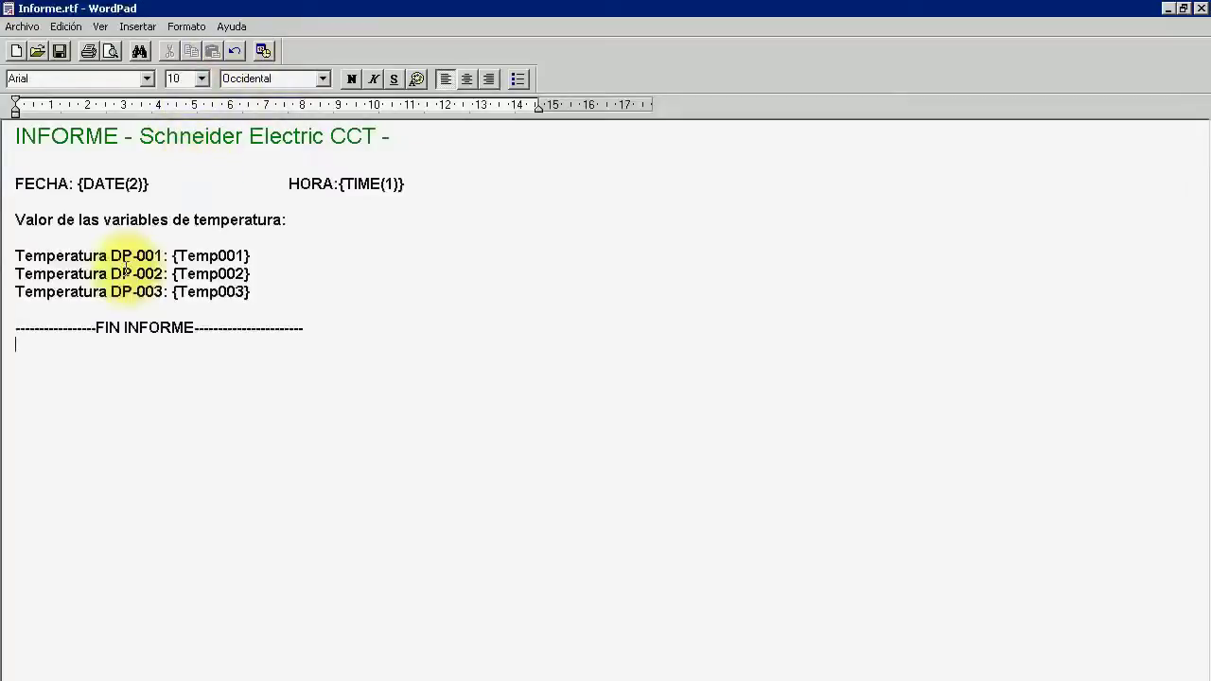
click(58, 51)
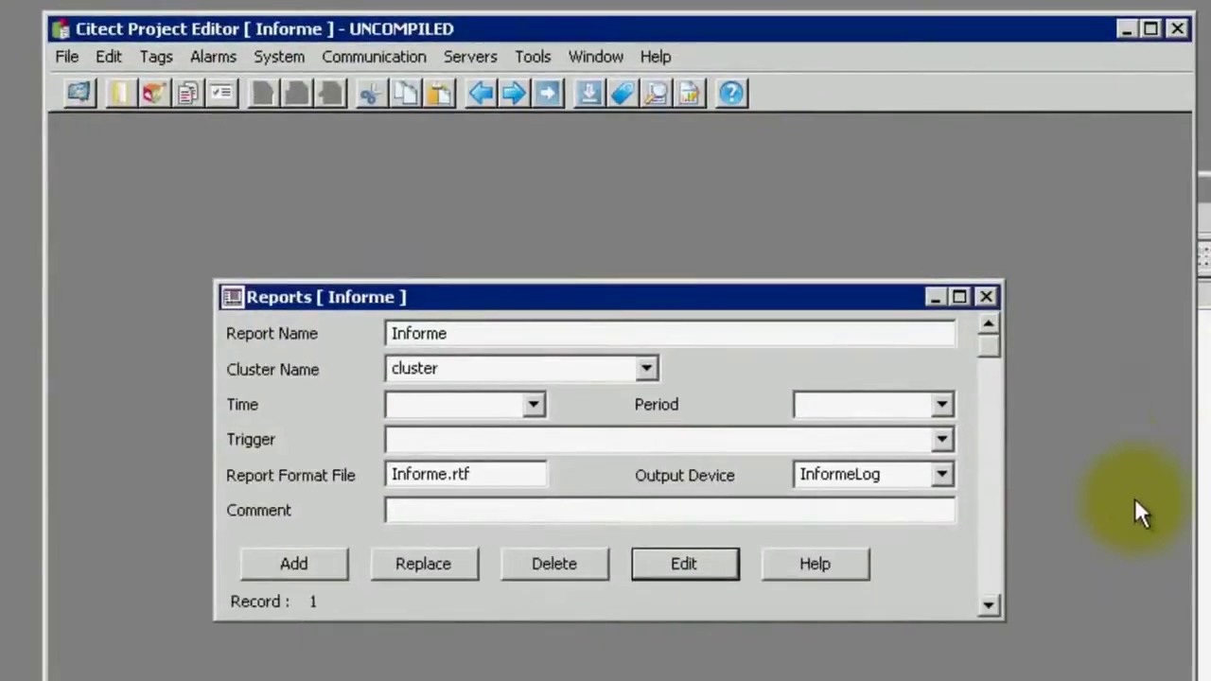
Close the Informe report form and create a new page under Informe's Graphics > Pages
click(987, 297)
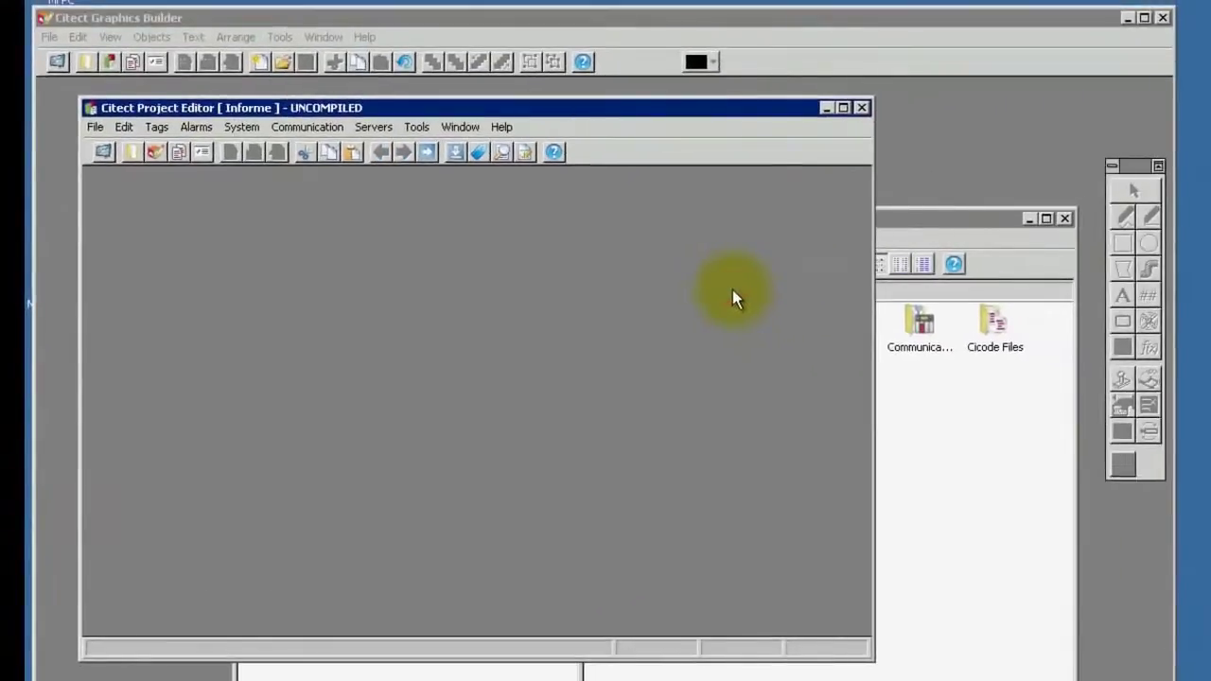
click(954, 452)
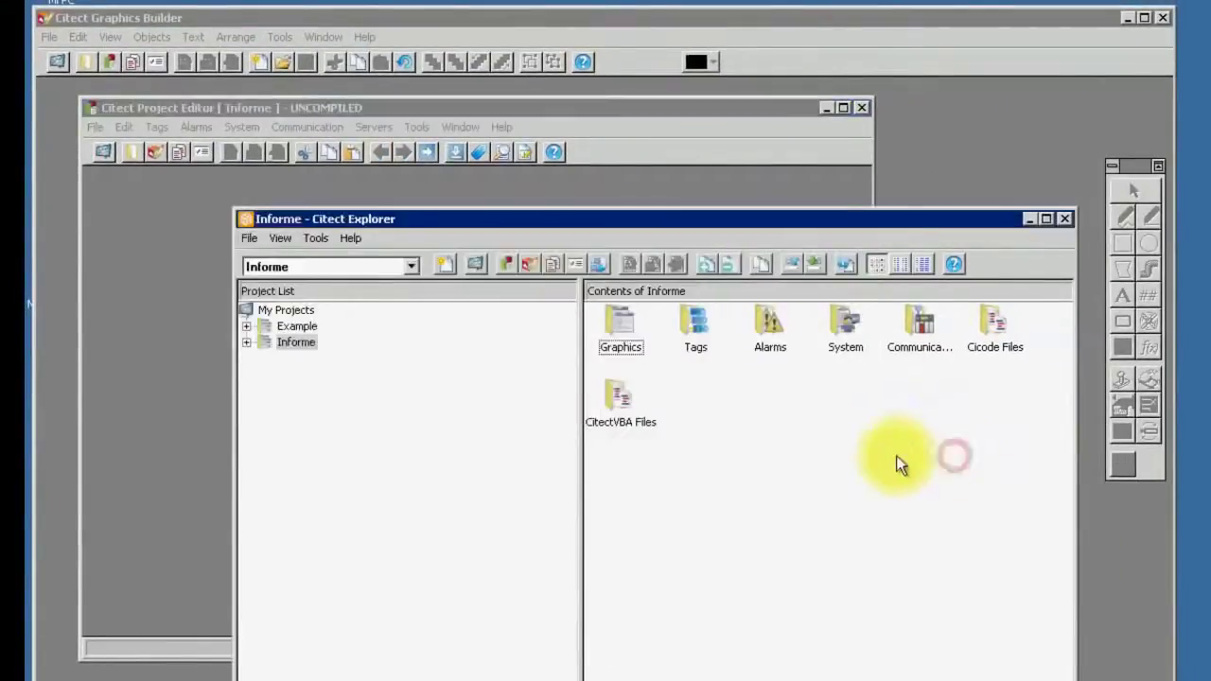
click(630, 341)
double_click(630, 340)
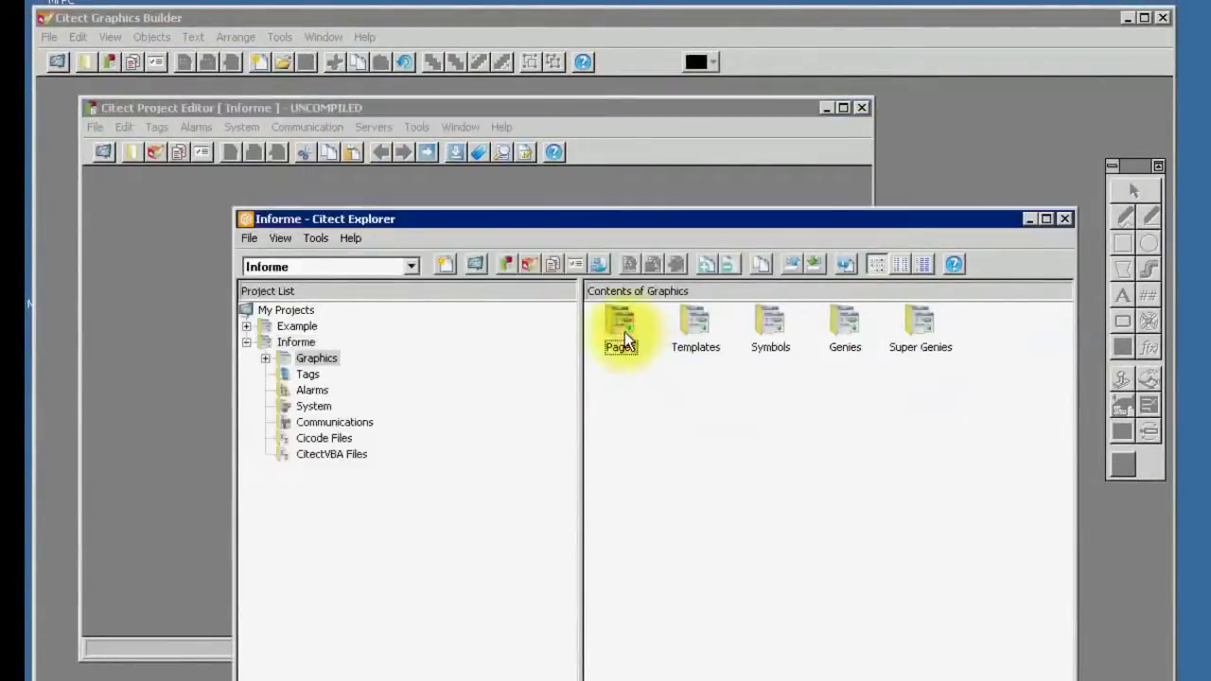
double_click(624, 336)
double_click(640, 350)
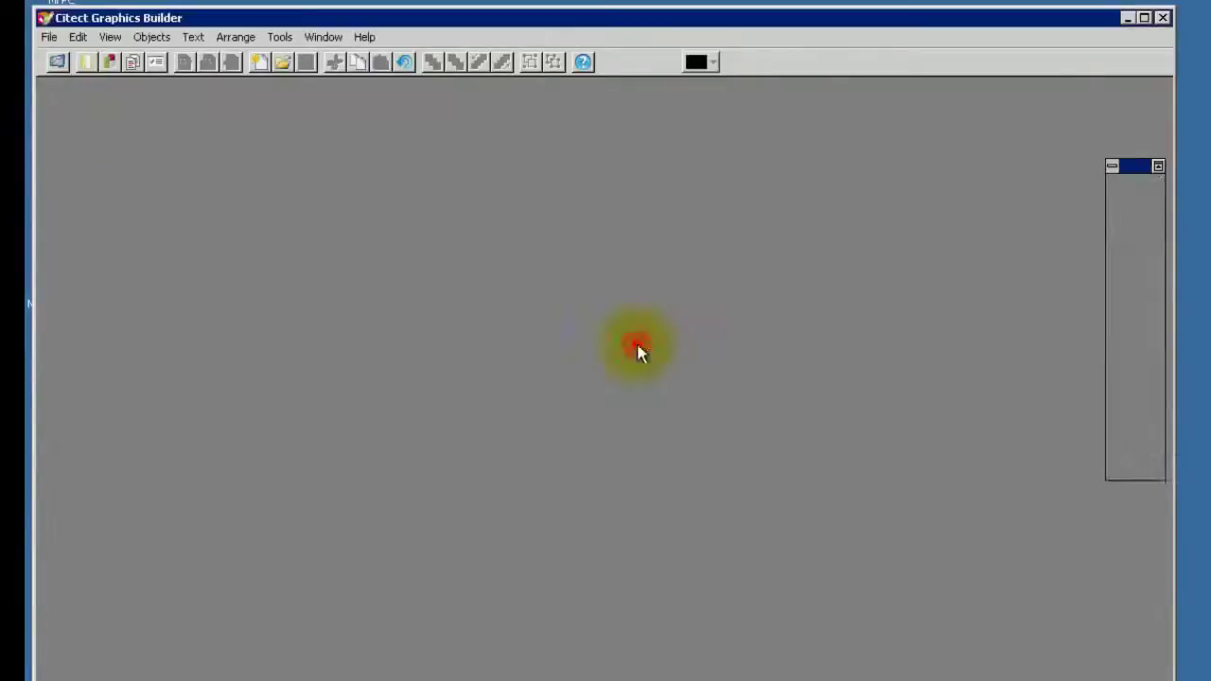
Create a page from the normal template and add a numeric display with expression 'Templ001'
click(348, 186)
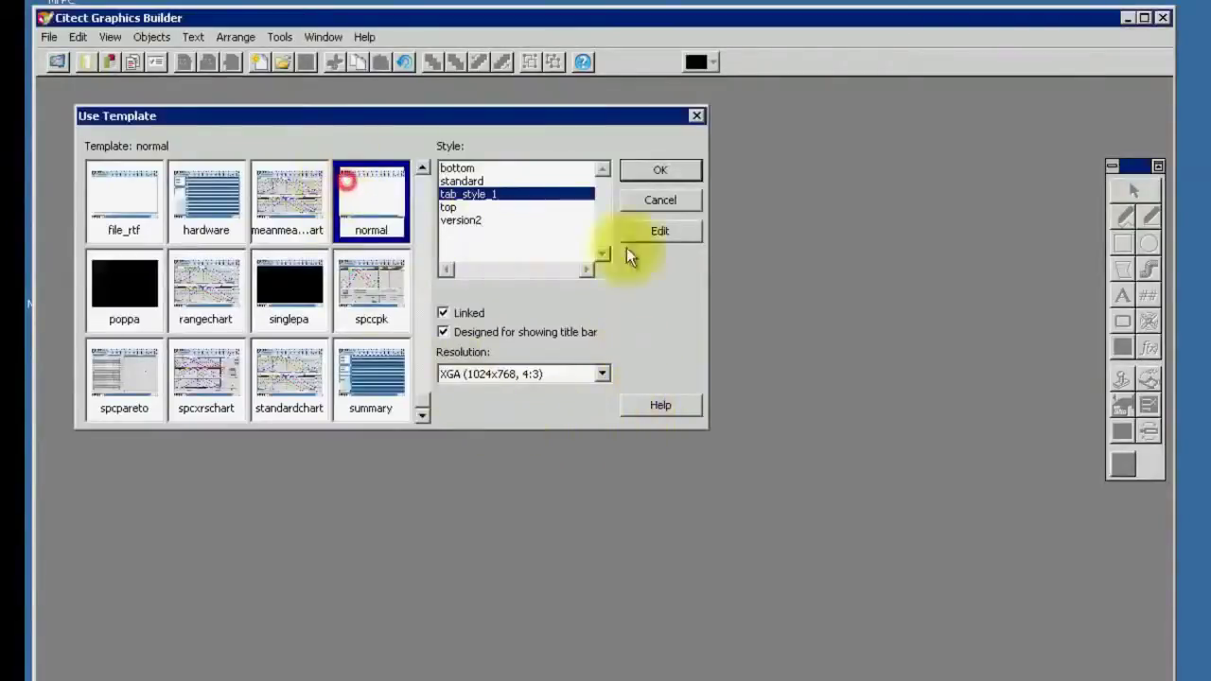
click(668, 176)
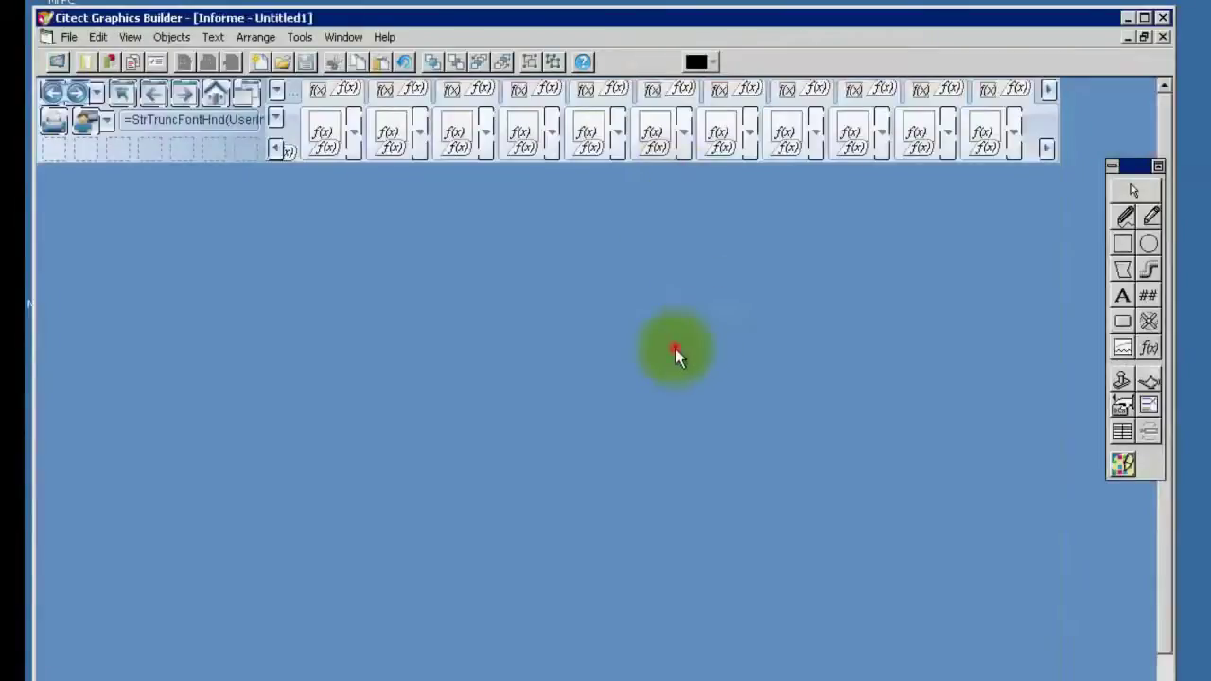
click(1147, 296)
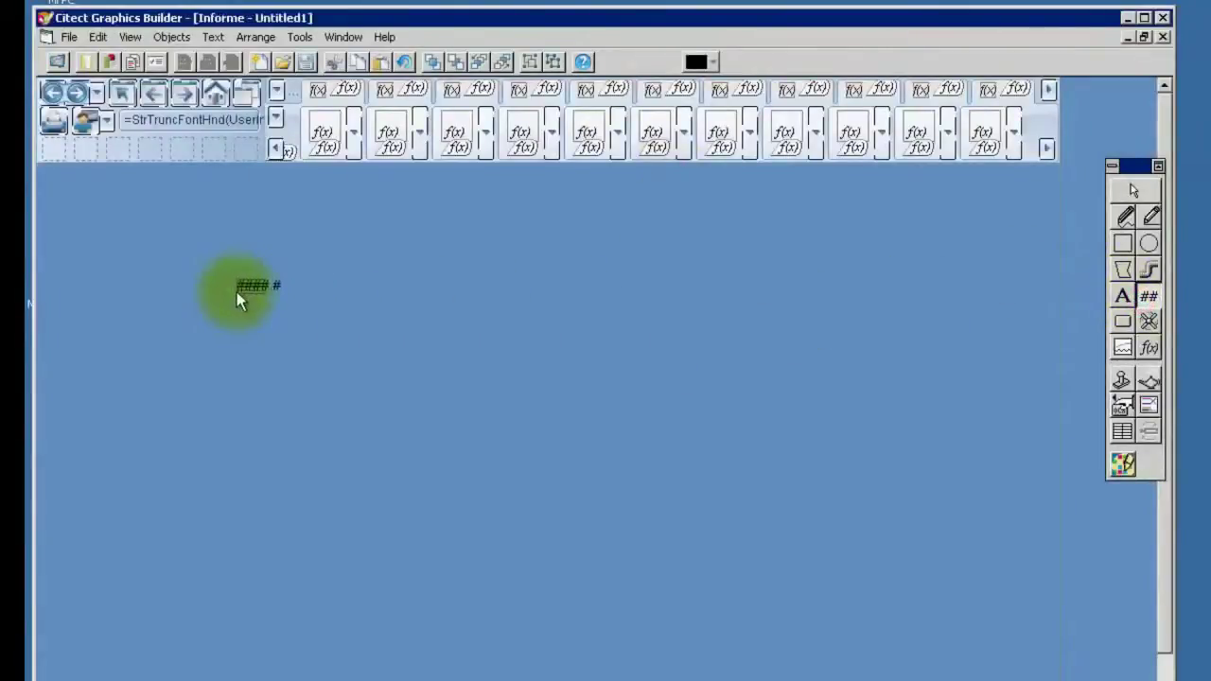
click(186, 280)
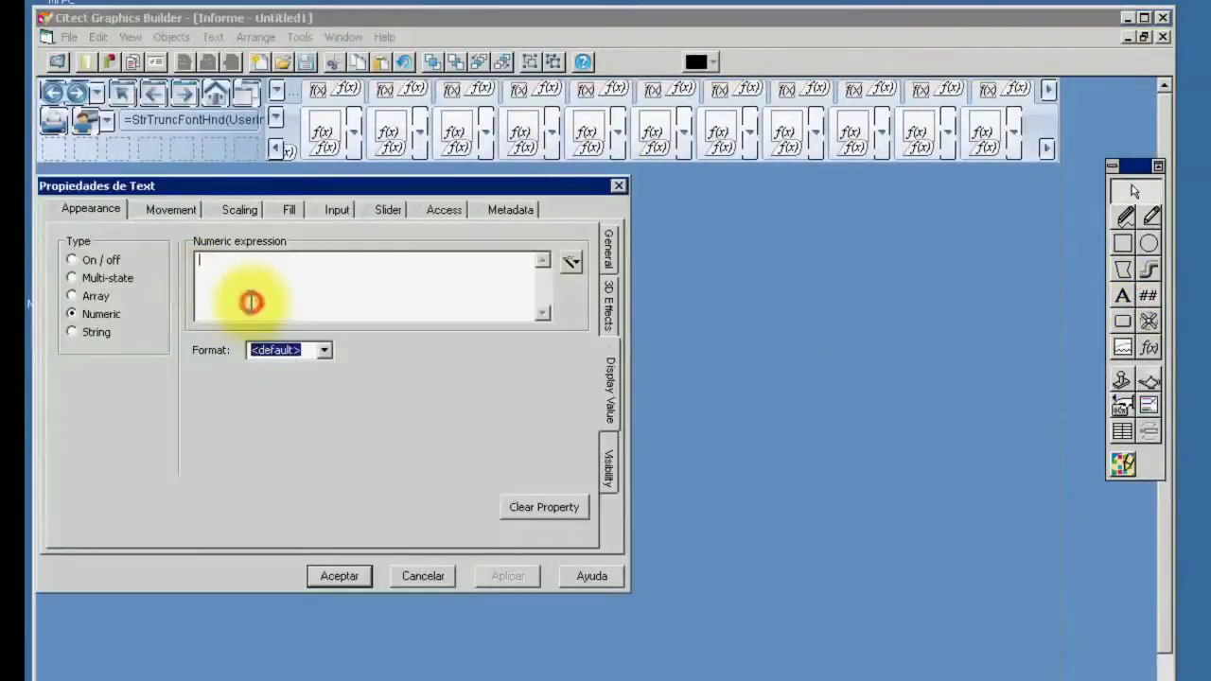
text(Templ)
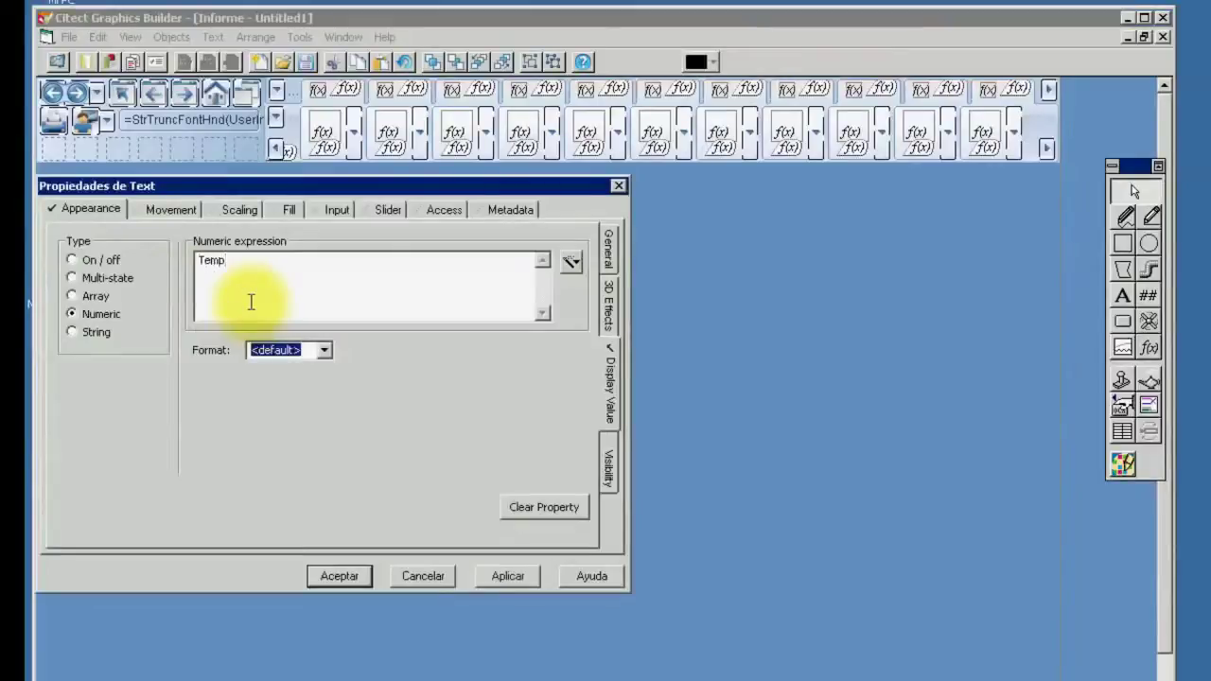